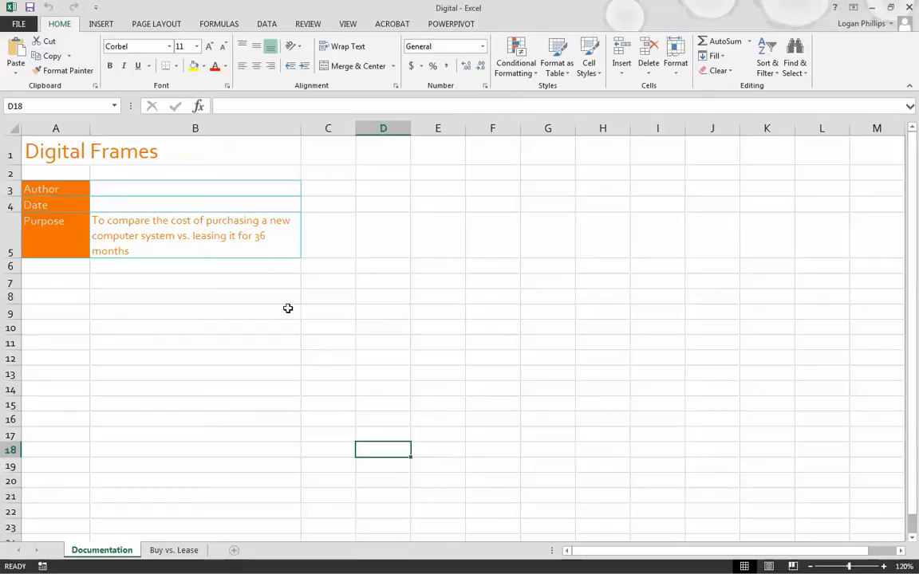
Fill in the author's name and the date 12-1-2014 on the Documentation sheet.
click(201, 190)
text(Professor P)
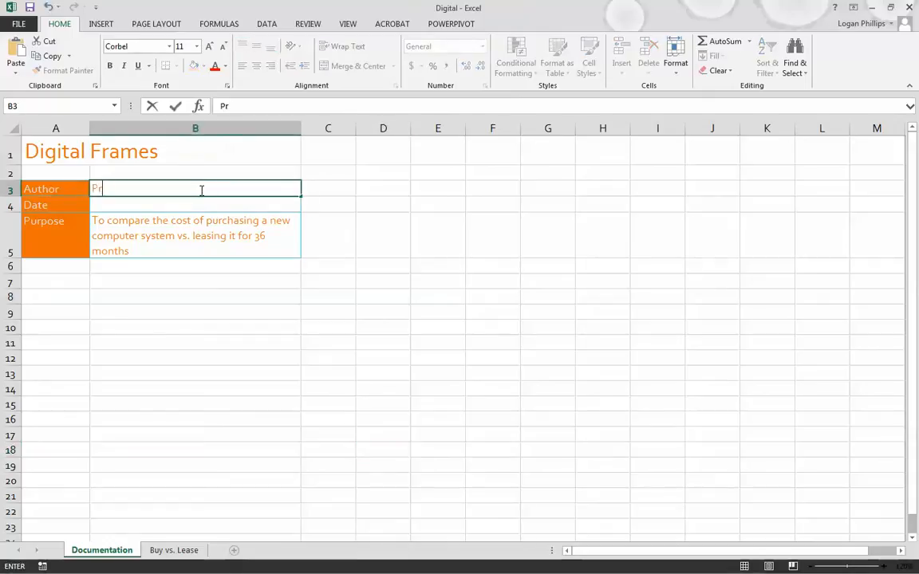
key(Tab)
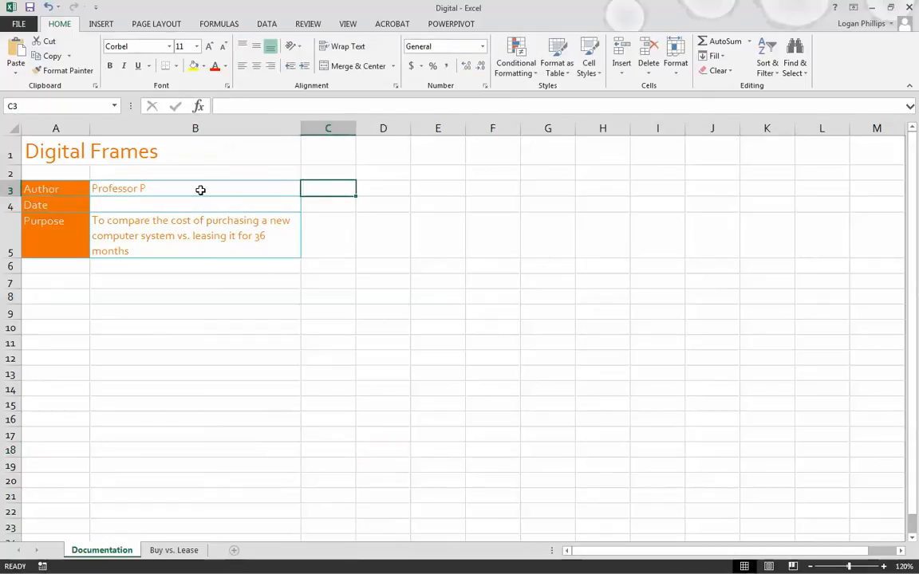
key(Return)
text(12)
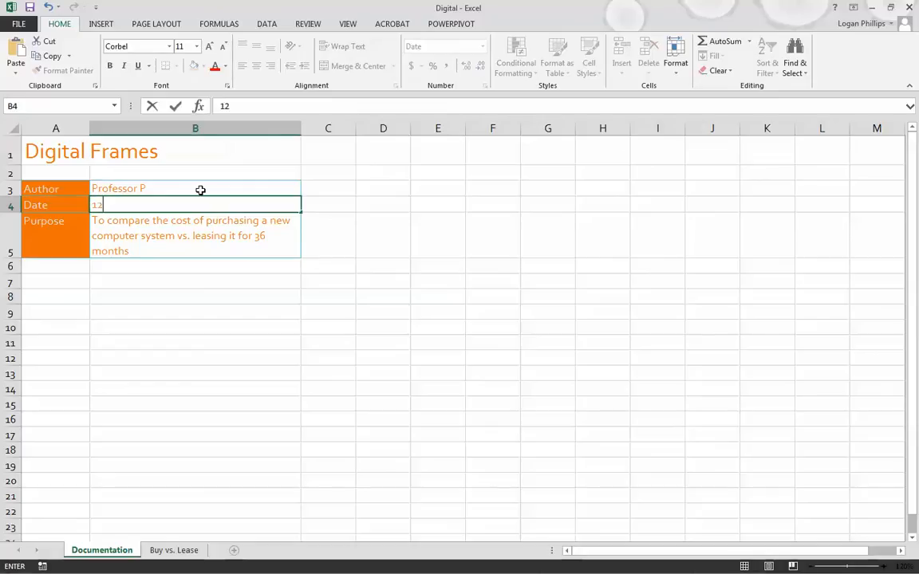
text(-1-2014)
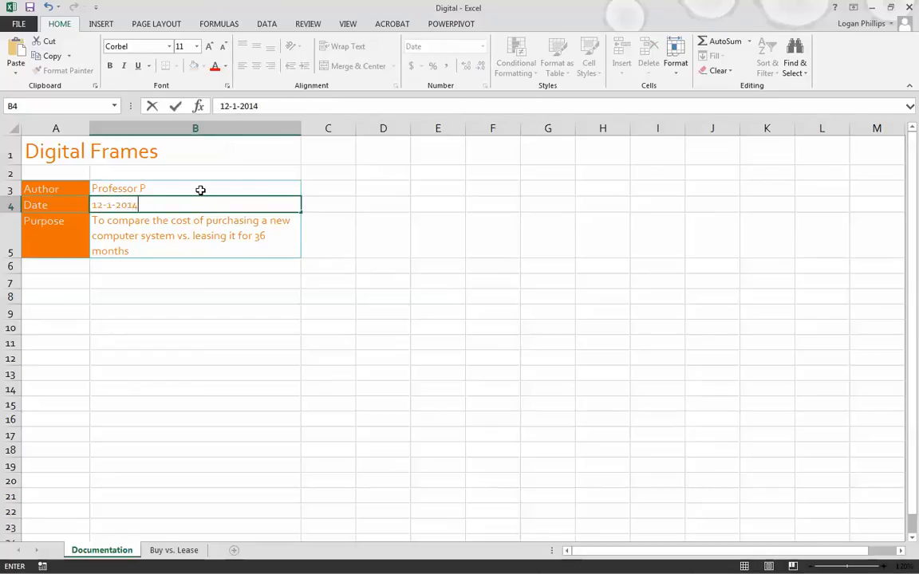
key(Return)
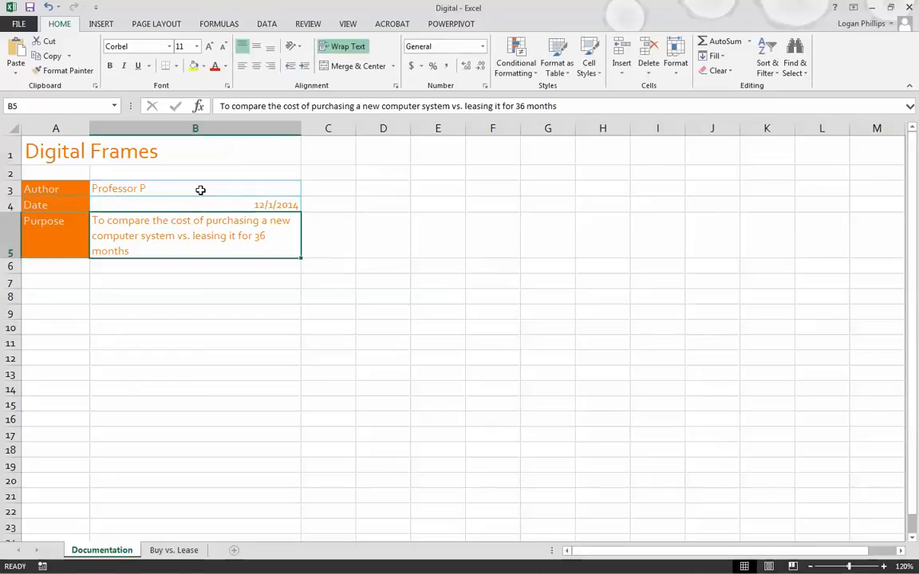
Save the workbook to the Desktop under the new file name Digital Frames1.
click(17, 24)
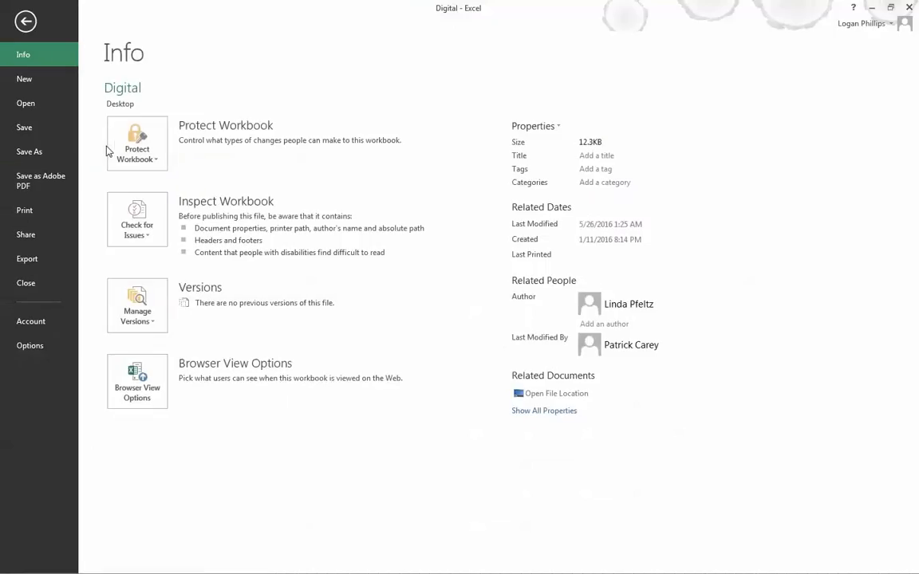
click(43, 145)
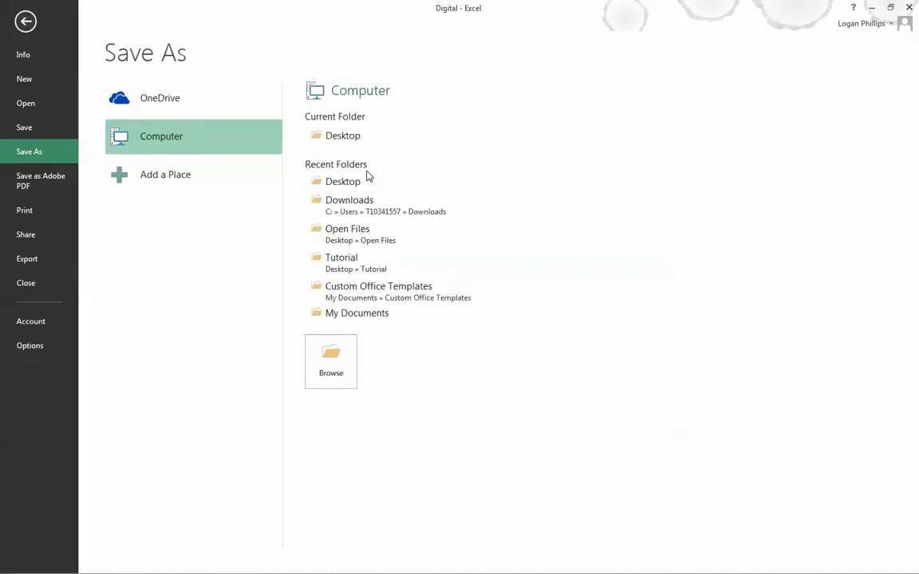
click(335, 381)
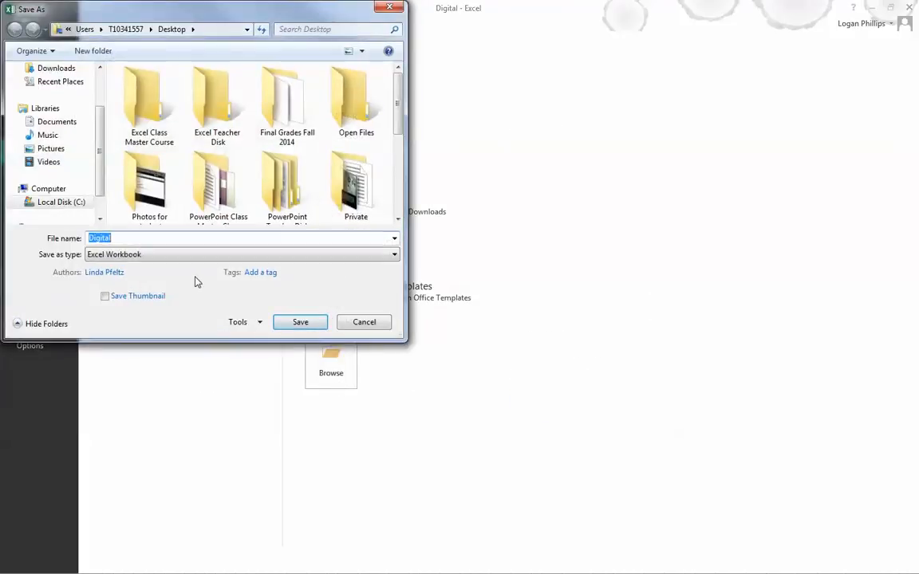
text(Digital Frames)
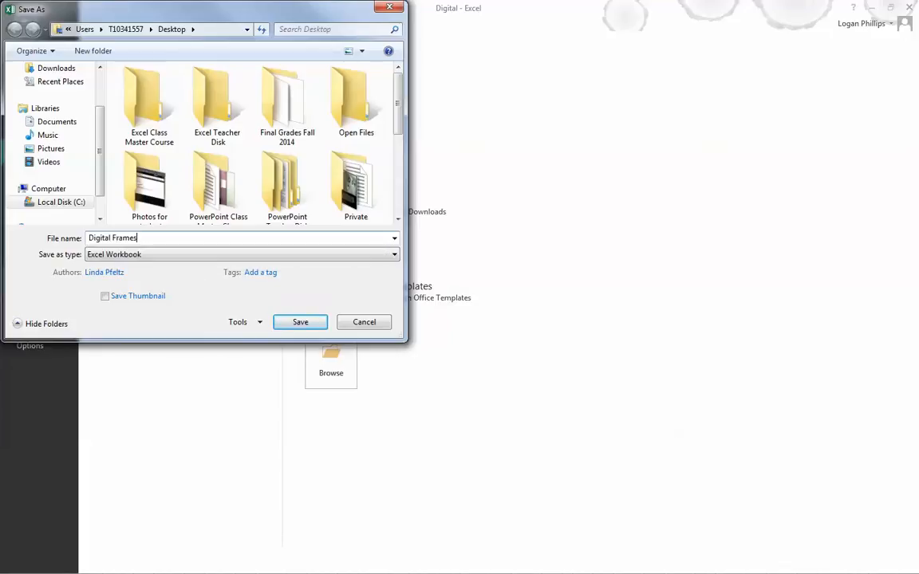
key(Return)
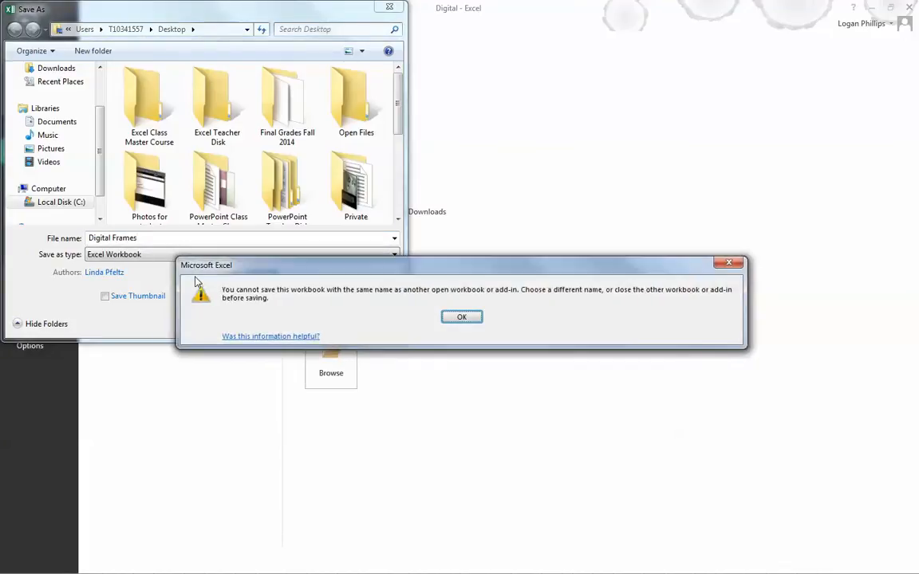
click(462, 318)
click(173, 239)
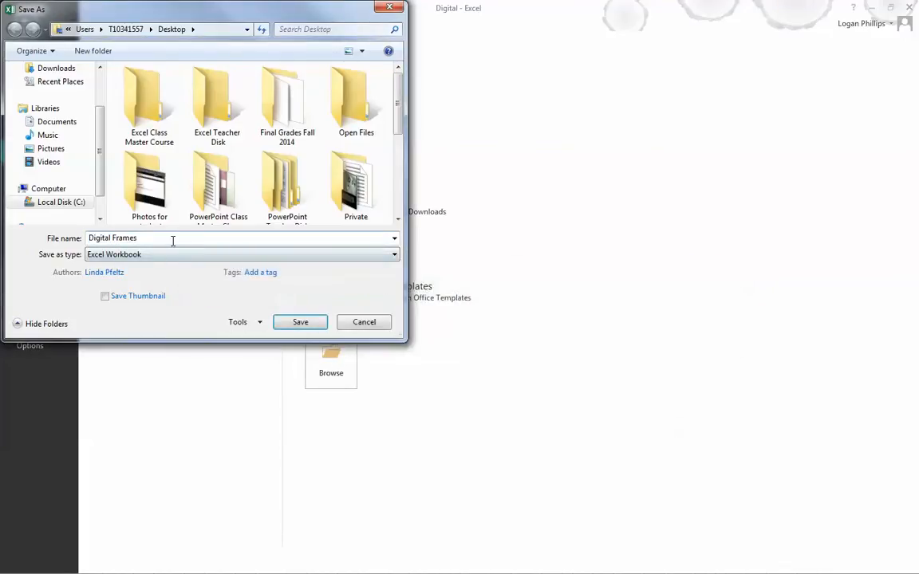
text(1)
click(279, 321)
click(551, 423)
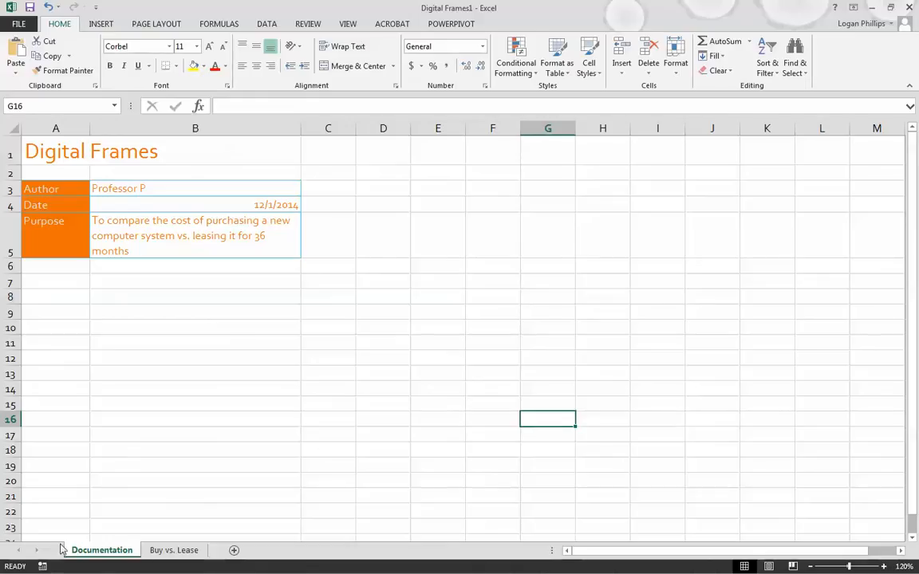
click(73, 572)
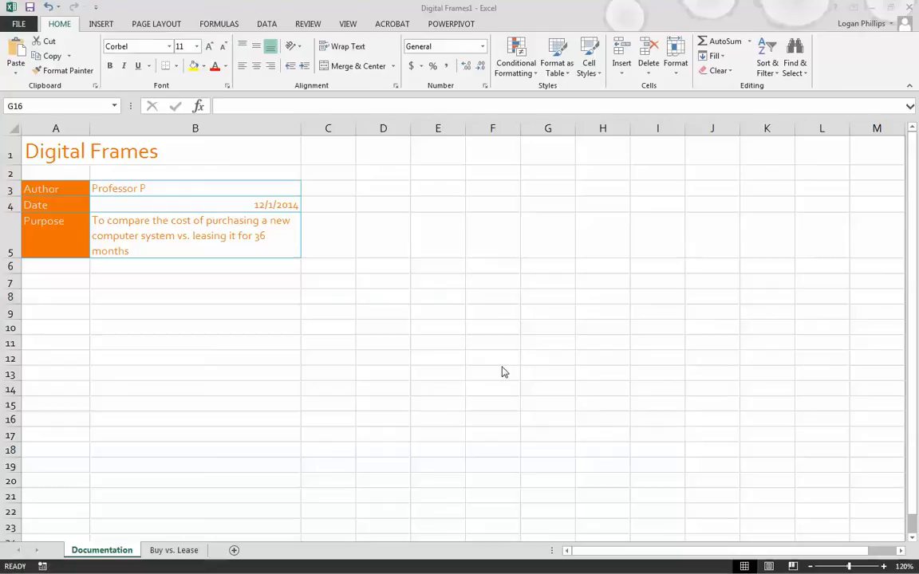
click(504, 372)
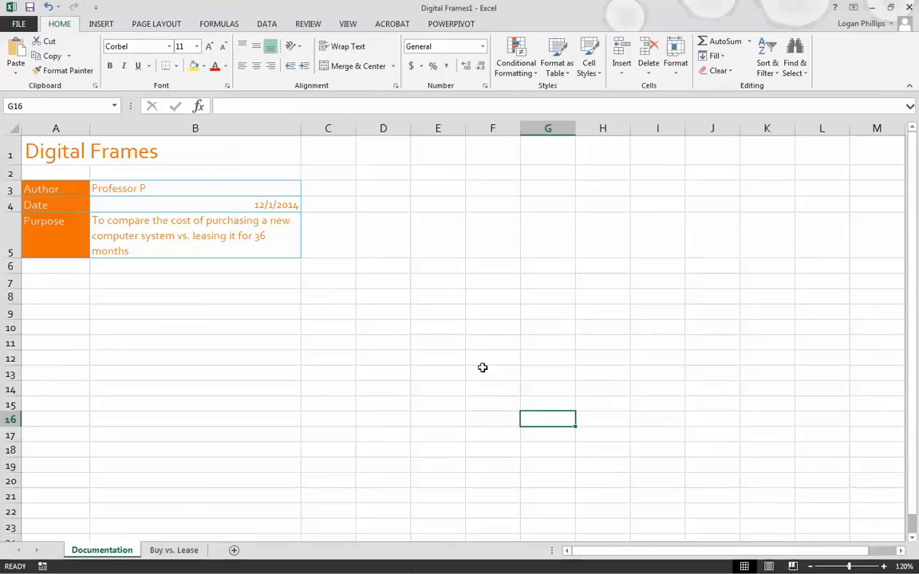
On the Buy vs. Lease sheet, enter a sales price of 18000, a service contract of 540 and a resale value of 12000.
click(174, 551)
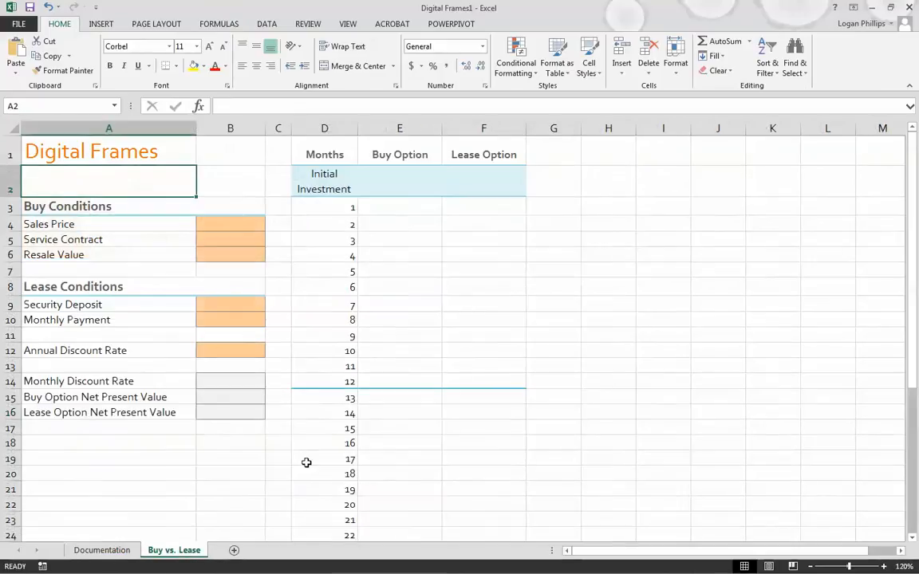
click(613, 269)
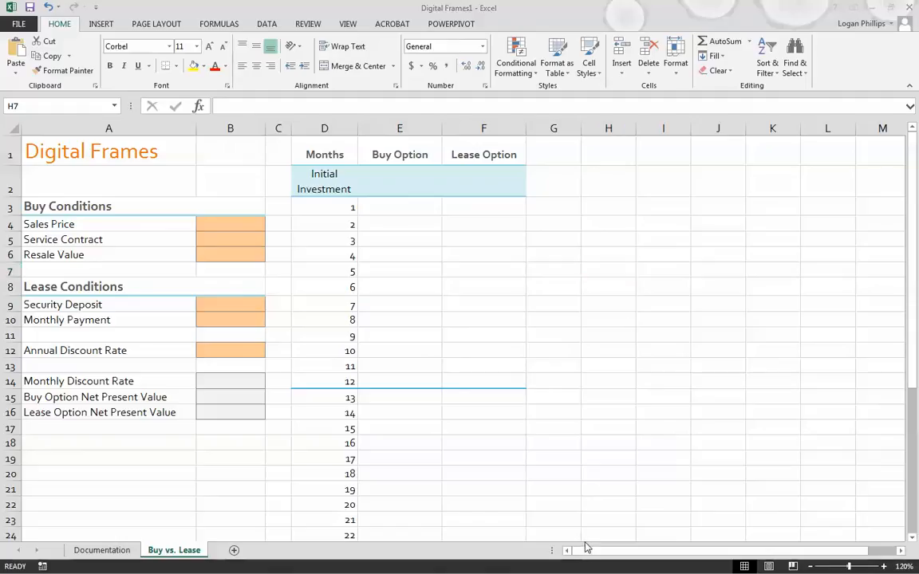
click(253, 222)
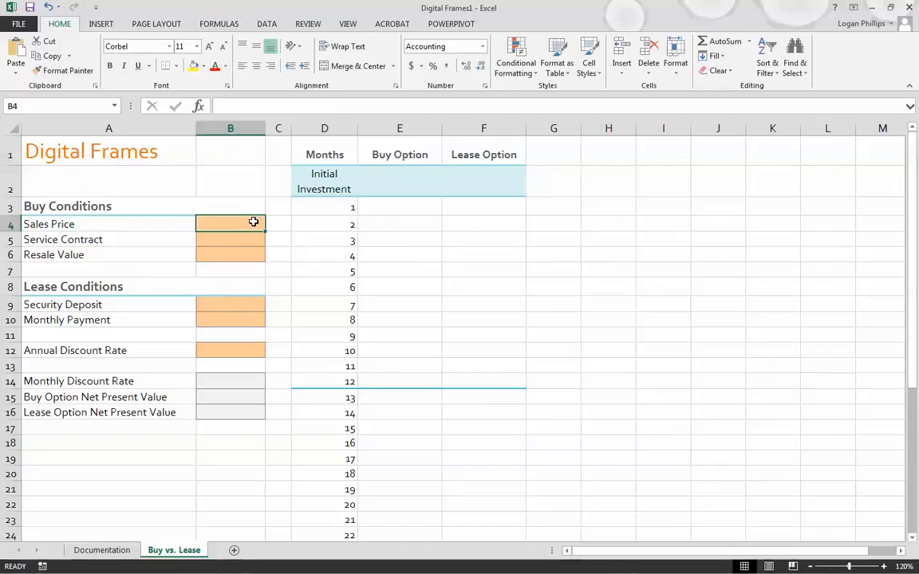
text(18000)
key(Return)
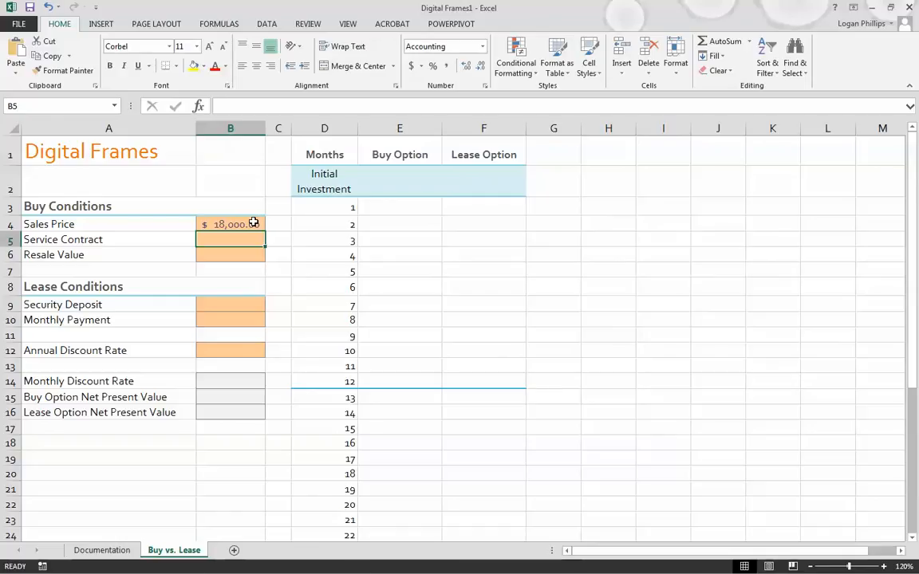
text(540)
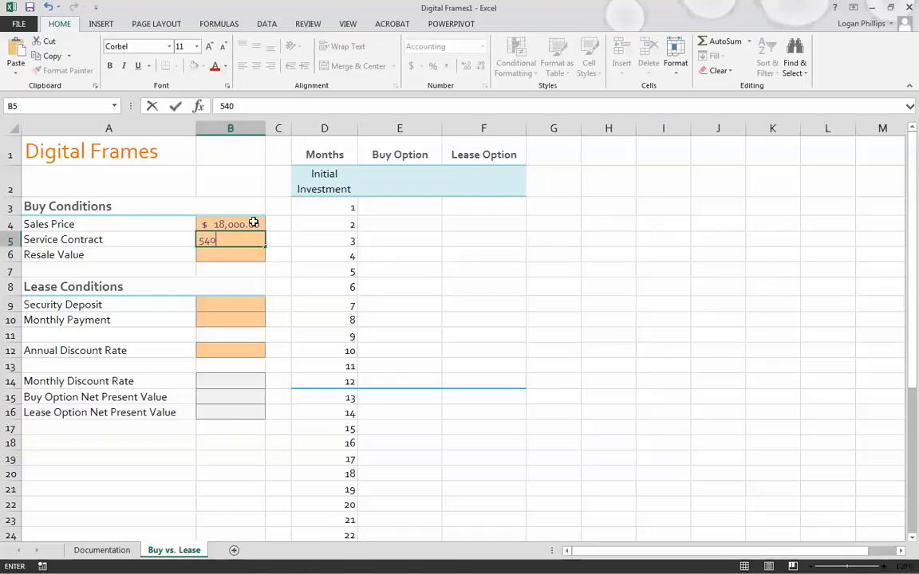
key(Return)
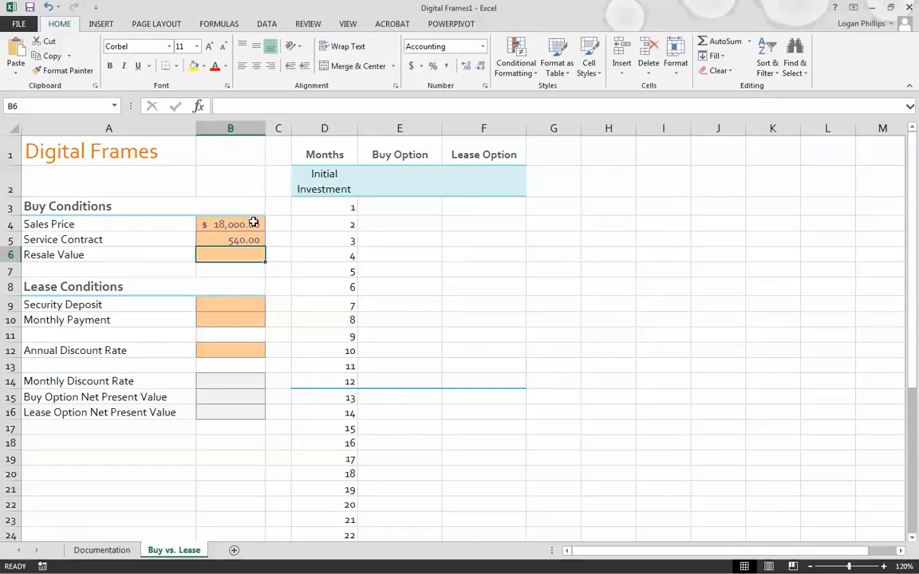
text(12000)
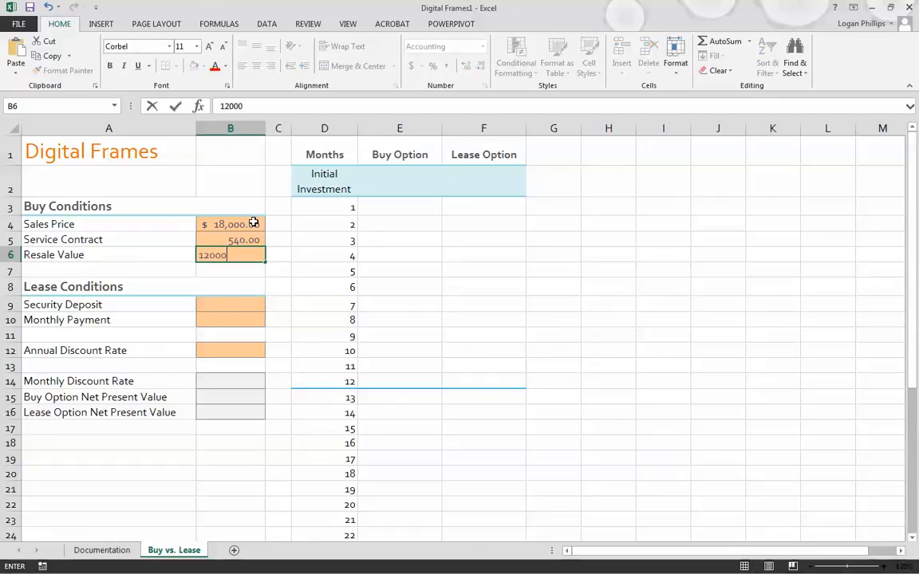
key(Return)
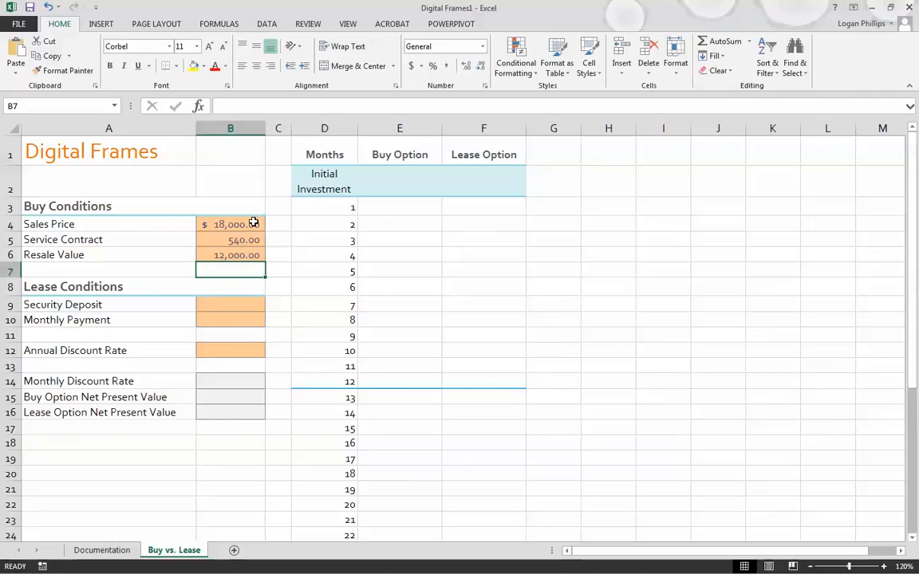
Enter the lease conditions: a security deposit of 1000 and a monthly payment of 325.
key(Down)
key(Down)
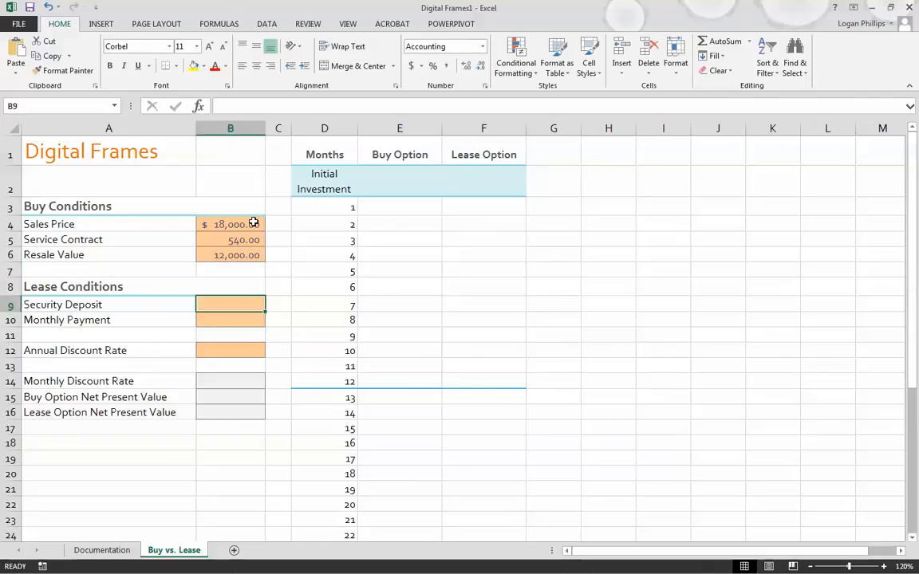
text(1000)
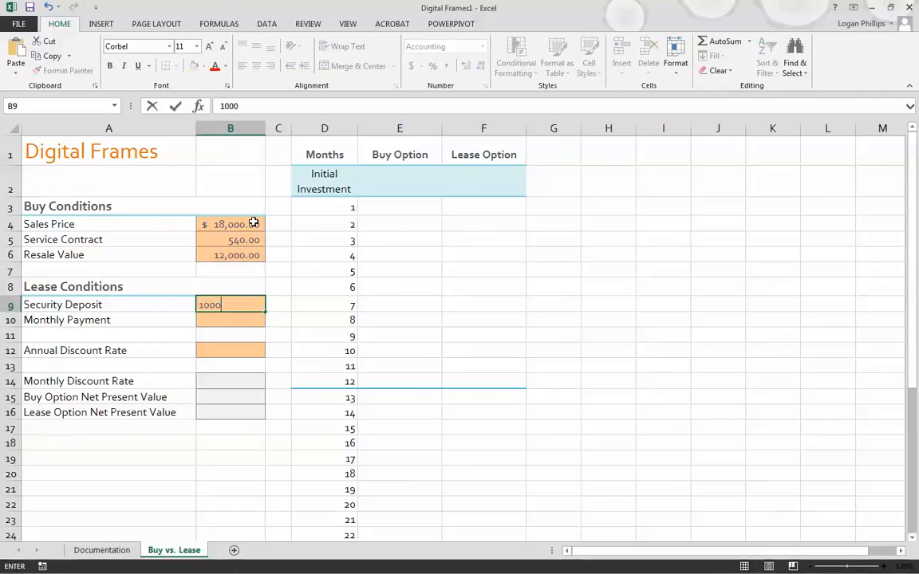
key(Return)
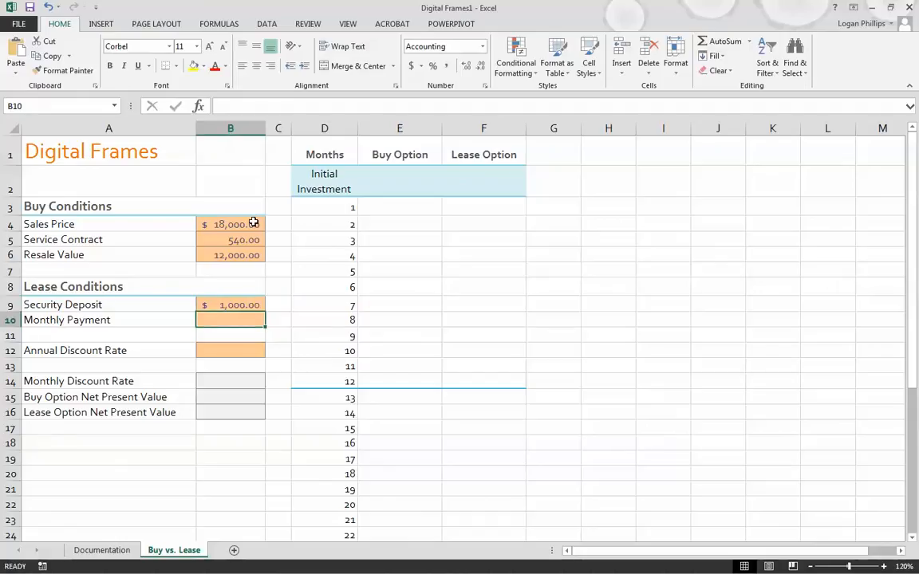
text(325)
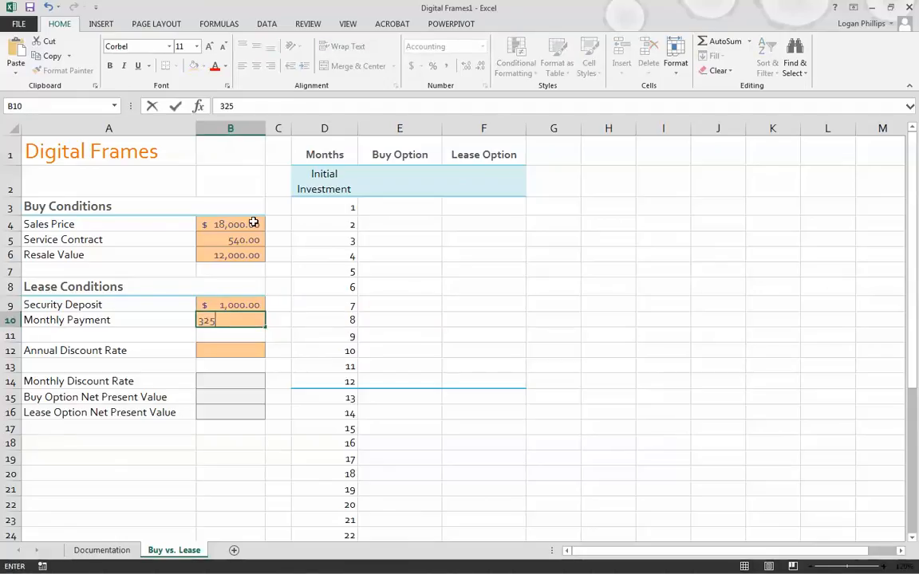
key(Return)
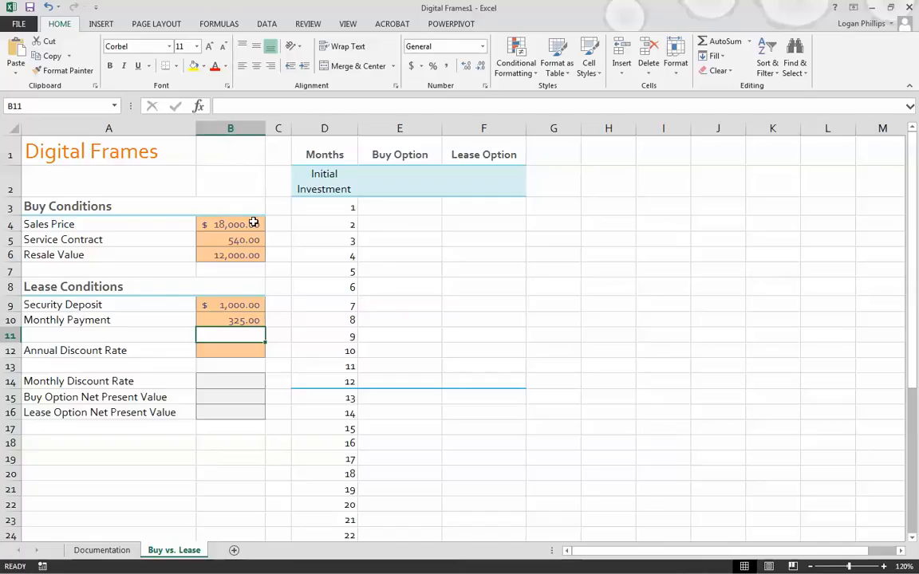
click(402, 181)
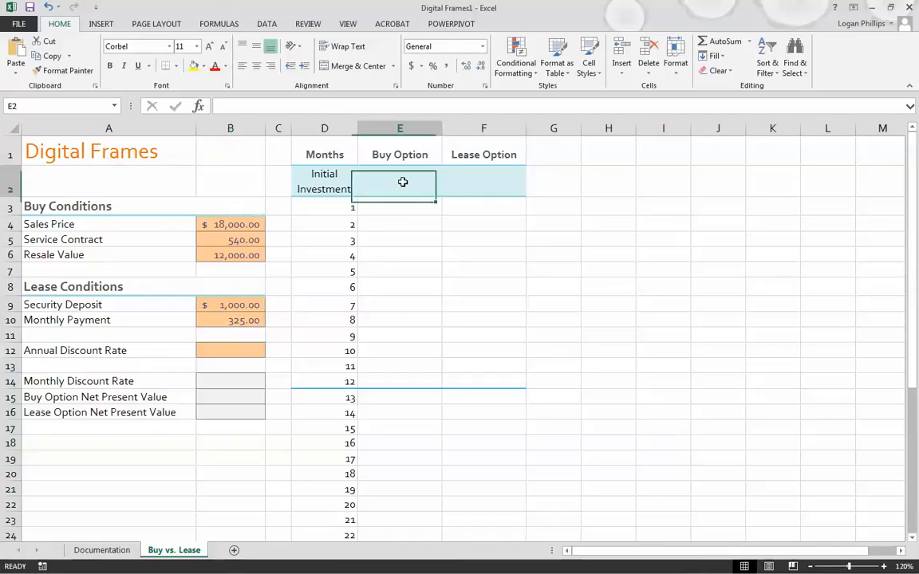
drag(469, 182, 471, 183)
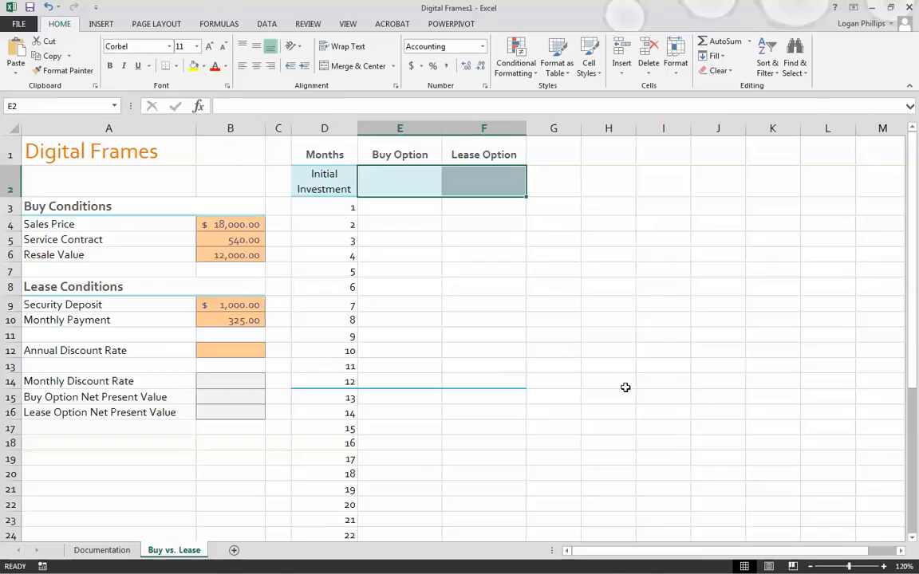
click(487, 319)
click(402, 225)
Enter the initial investments as negative amounts: -18540 for the Buy Option and -1000 for the Lease Option.
click(391, 179)
text(-)
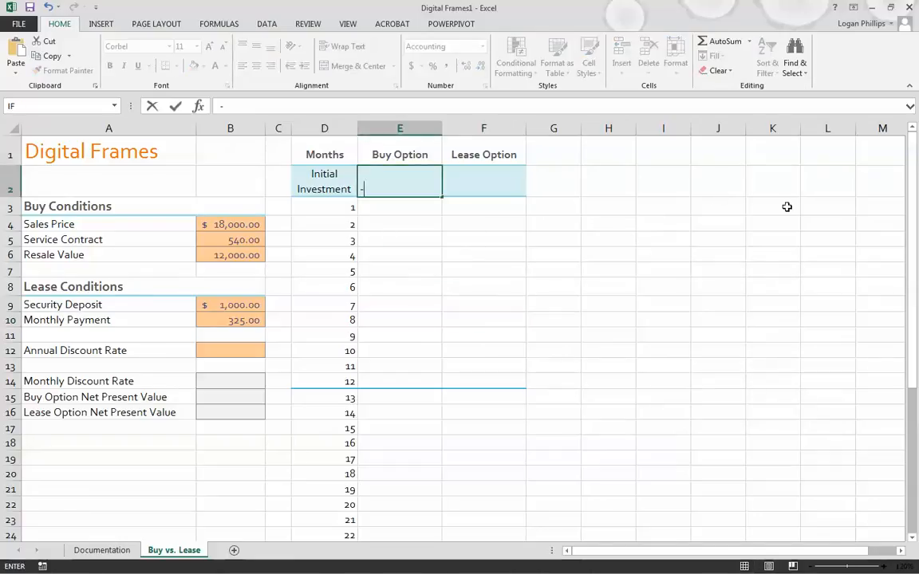
text(18540)
key(Return)
key(Tab)
key(Up)
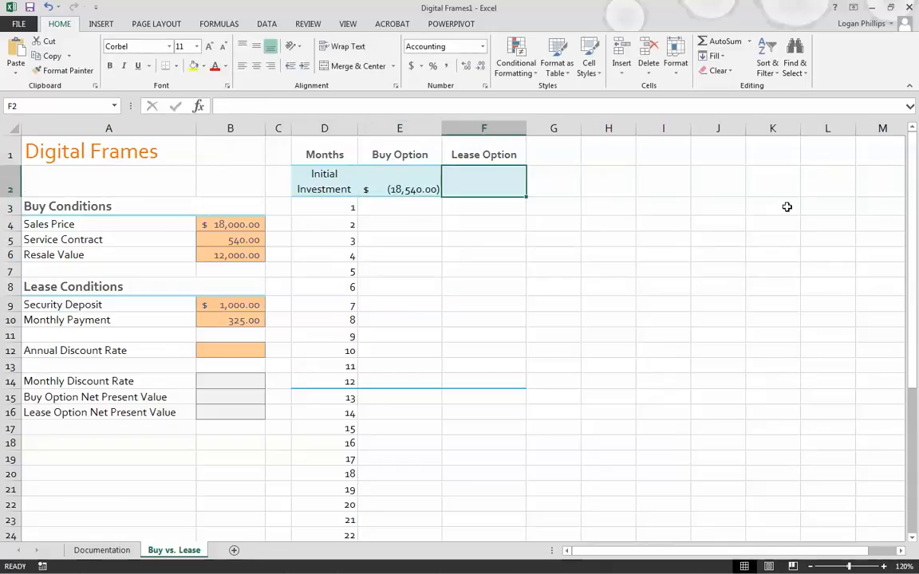
text(-1000)
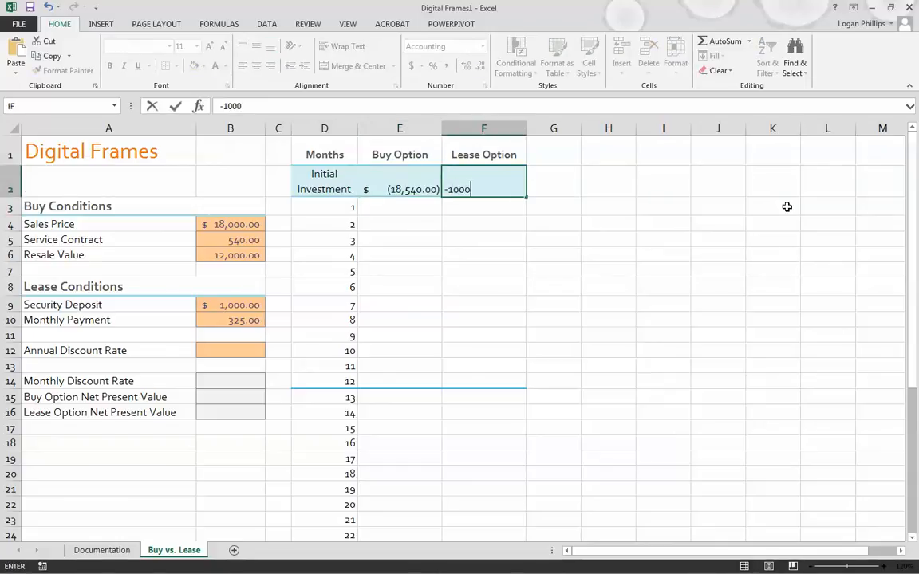
key(Return)
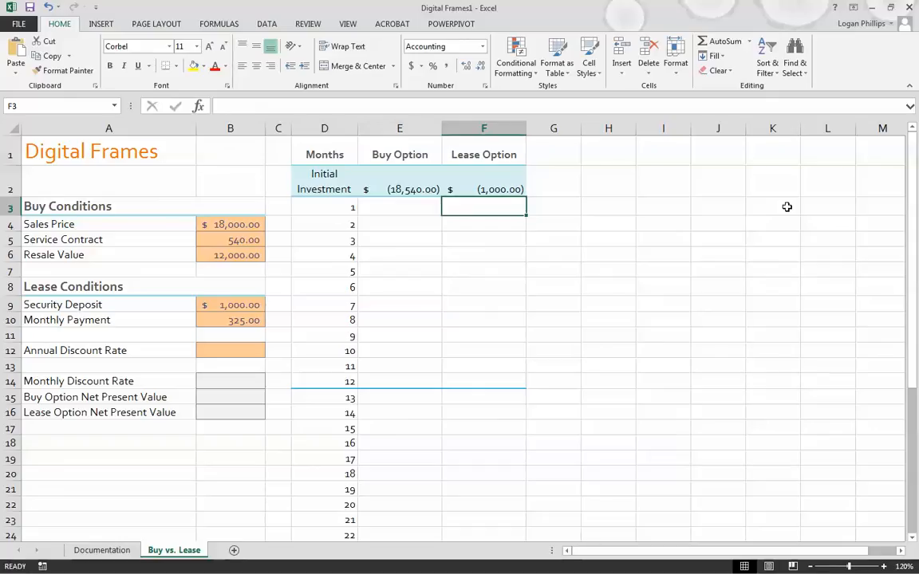
key(Left)
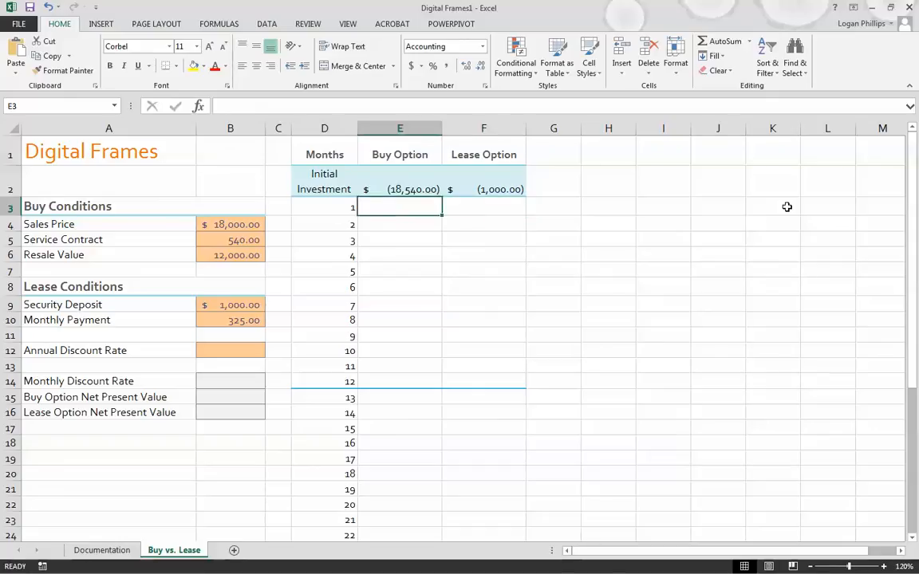
key(shift+Down)
key(shift+Down)
key(shift+Down)
key(shift+Down)
key(shift+Down)
key(shift+Down)
key(shift+Down)
key(shift+Down)
key(shift+Down)
key(shift+Down)
key(shift+Down)
key(shift+Down)
key(shift+Down)
key(shift+Down)
key(shift+Down)
key(shift+Down)
key(shift+Down)
key(shift+Down)
key(shift+Down)
key(shift+Down)
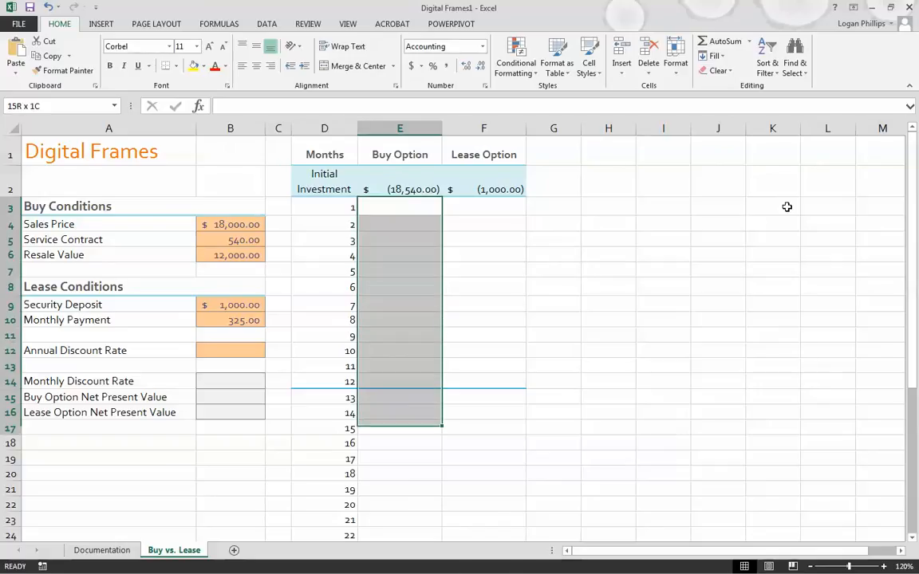
key(shift+Down)
key(shift+Down)
key(shift+Down)
key(shift+Down)
key(shift+Down)
key(shift+Down)
key(shift+Down)
key(shift+Down)
key(shift+Down)
key(shift+Down)
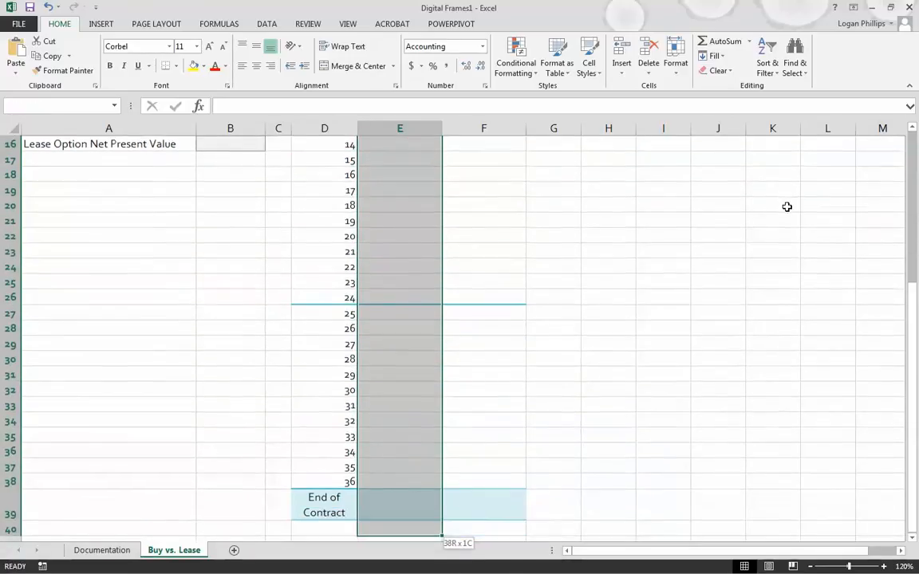
key(shift+Up)
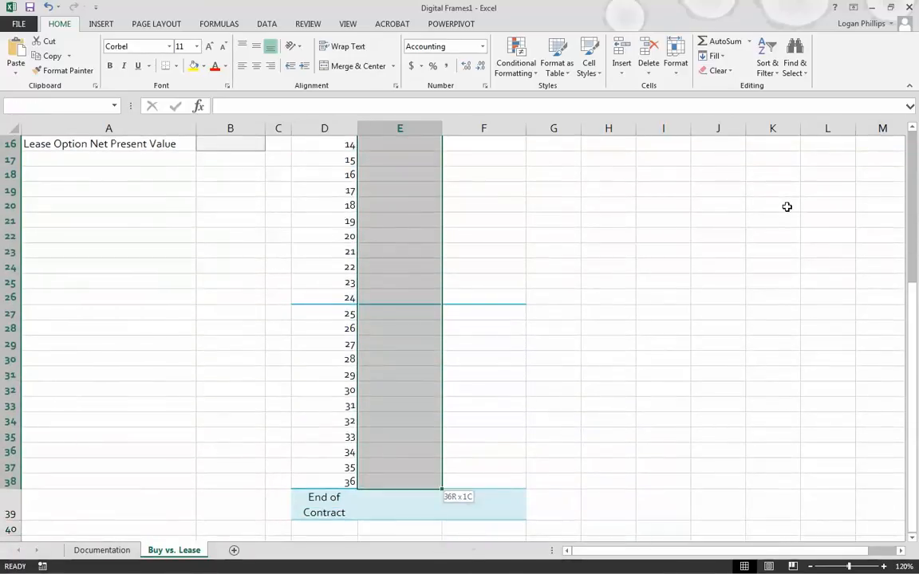
key(Up)
key(Up)
key(Down)
key(Down)
key(Down)
key(Right)
key(Up)
key(Left)
Enter 0 in the Buy Option column for each of months 1 through 19.
text(0)
key(ctrl+Return)
key(Down)
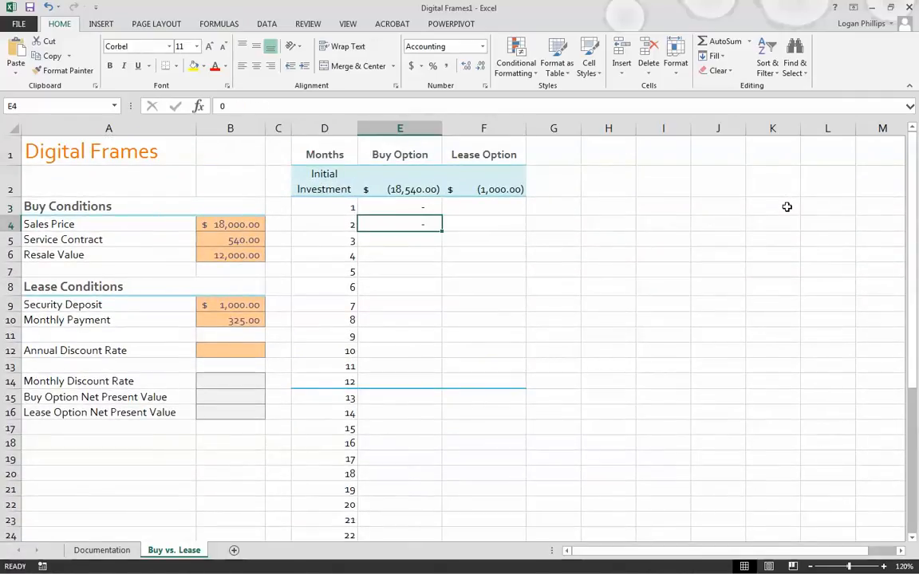
key(Return)
text(0 0 0 0 0 0)
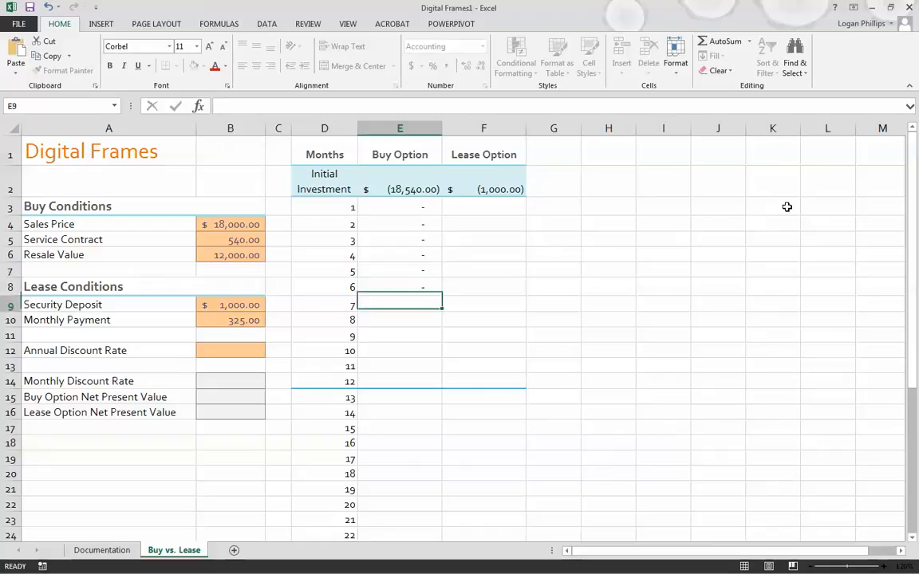
key(Return)
text(0 0 0 0 0 0 0)
key(Return)
text(0 0 0 0)
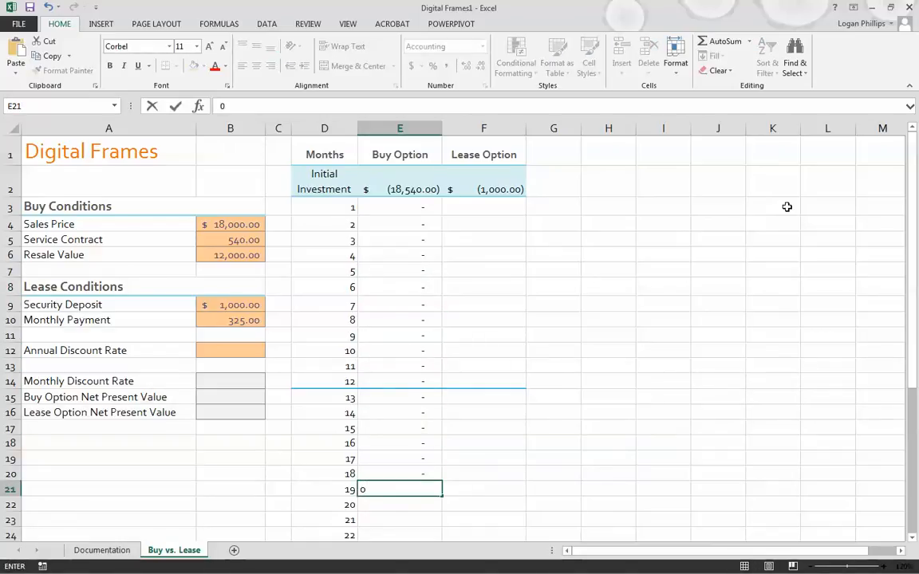
key(Return)
Try to fill the Buy Option column down from month 20 to month 36, and undo the fill.
scroll(459, 276, down, 5)
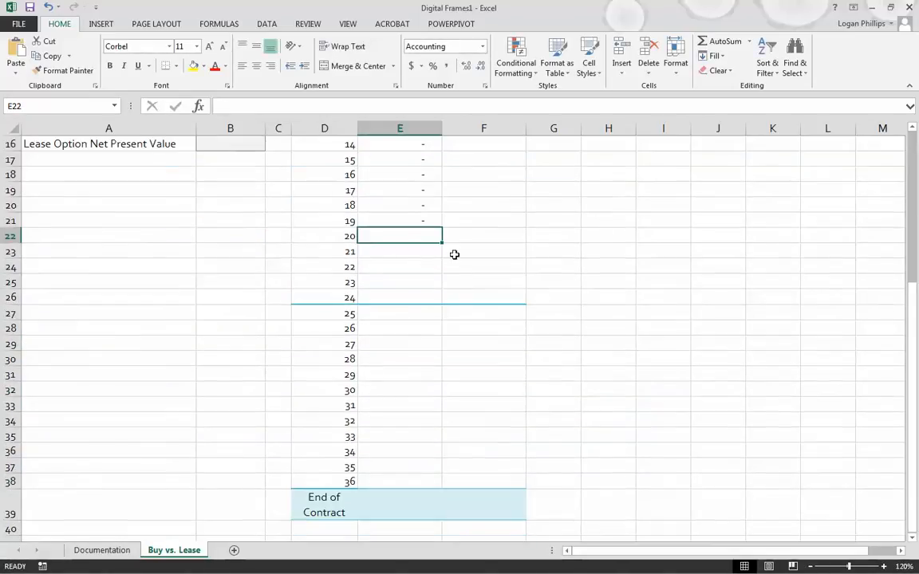
drag(441, 245, 419, 485)
click(630, 435)
click(429, 218)
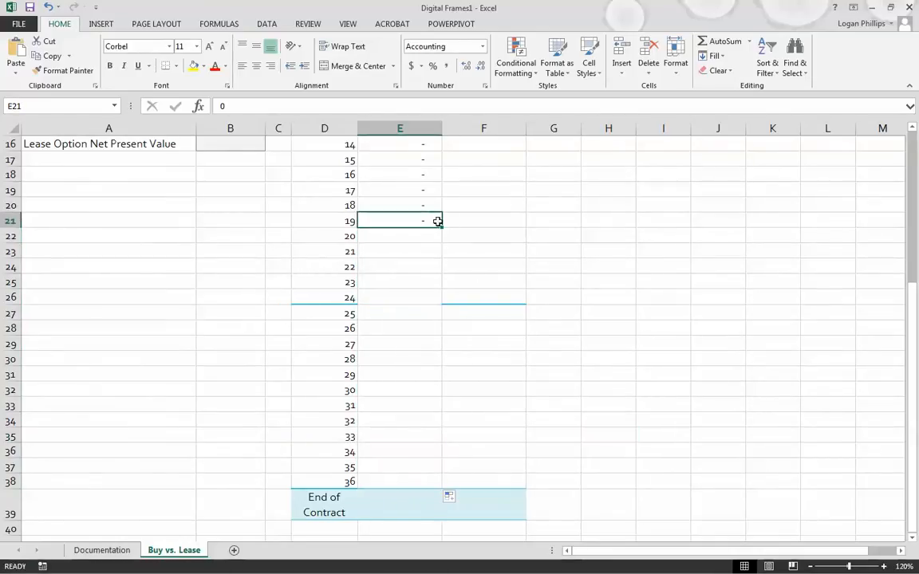
key(ctrl+z)
Enter 0 in the Buy Option column for each of the remaining months, 20 through 36.
click(430, 220)
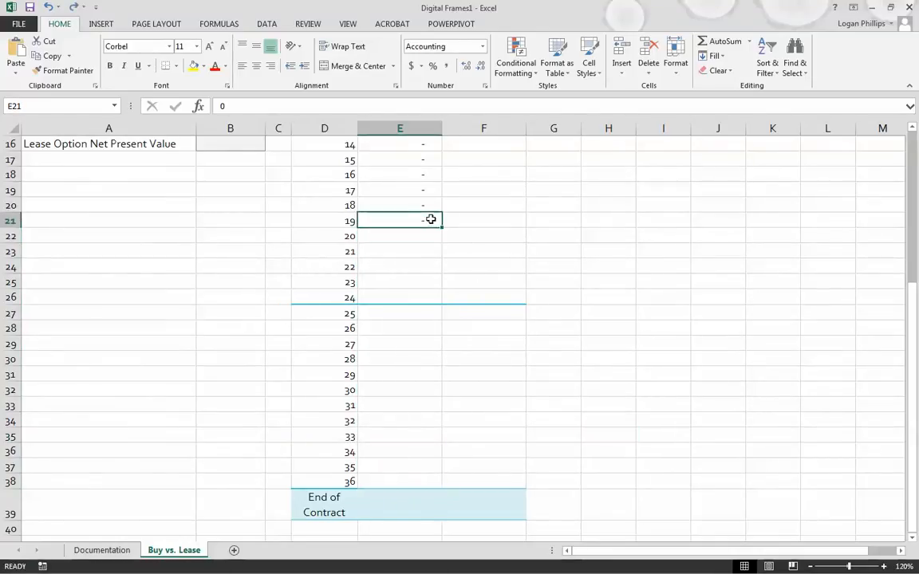
text(0)
key(Return)
text(0)
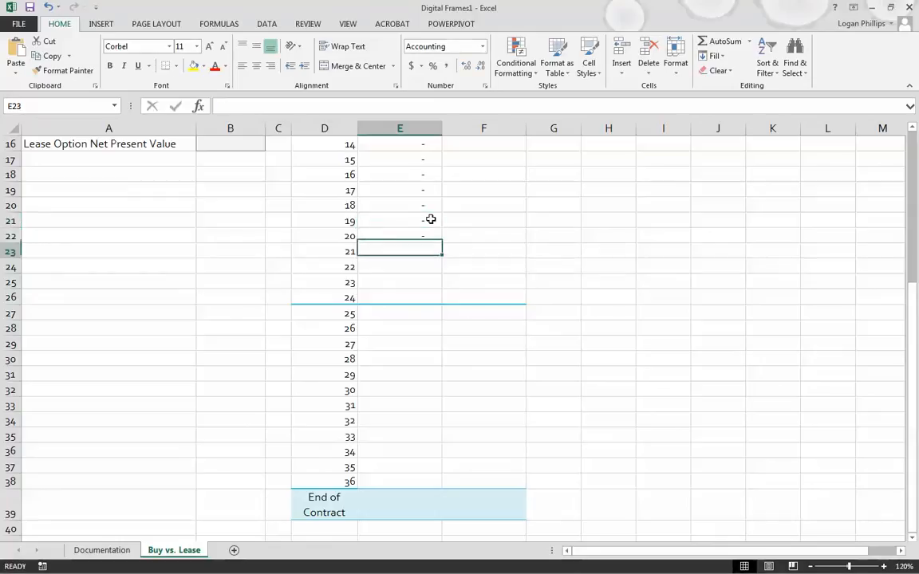
key(Return)
text(0)
key(Return)
text(0)
key(Return)
text(0 0 0 0 0 0 0 0 0 0 0)
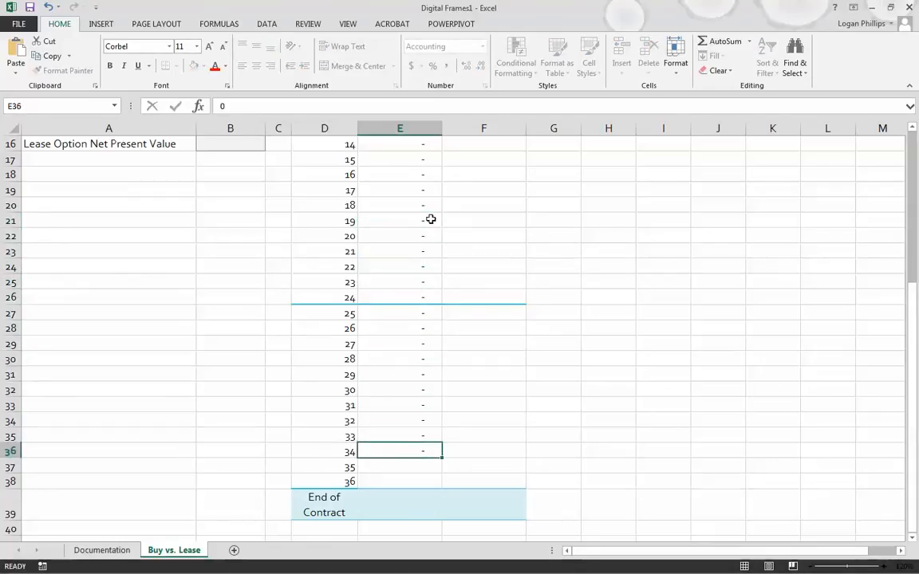
key(Up)
key(Right)
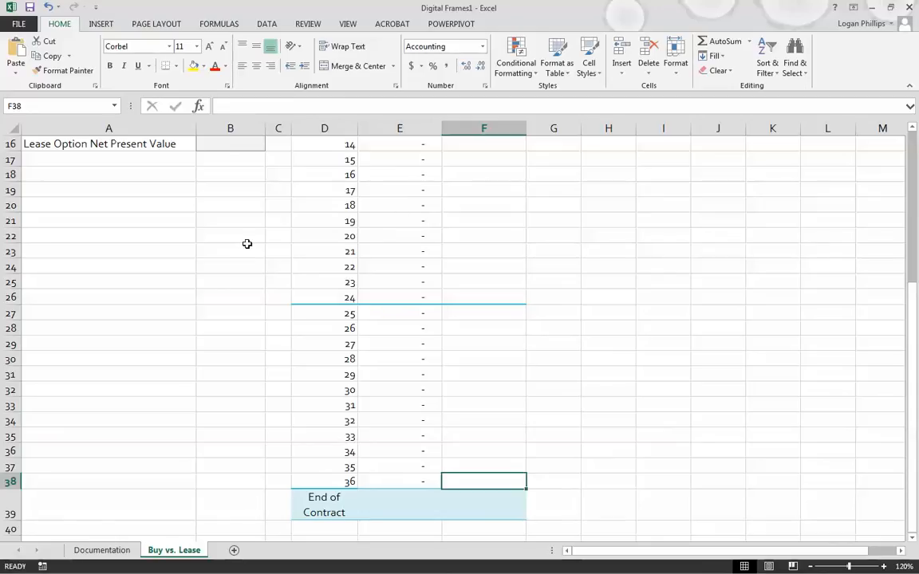
Enter -325 as the Lease Option payment for months 1 and 2.
scroll(292, 241, up, 4)
scroll(293, 241, up, 1)
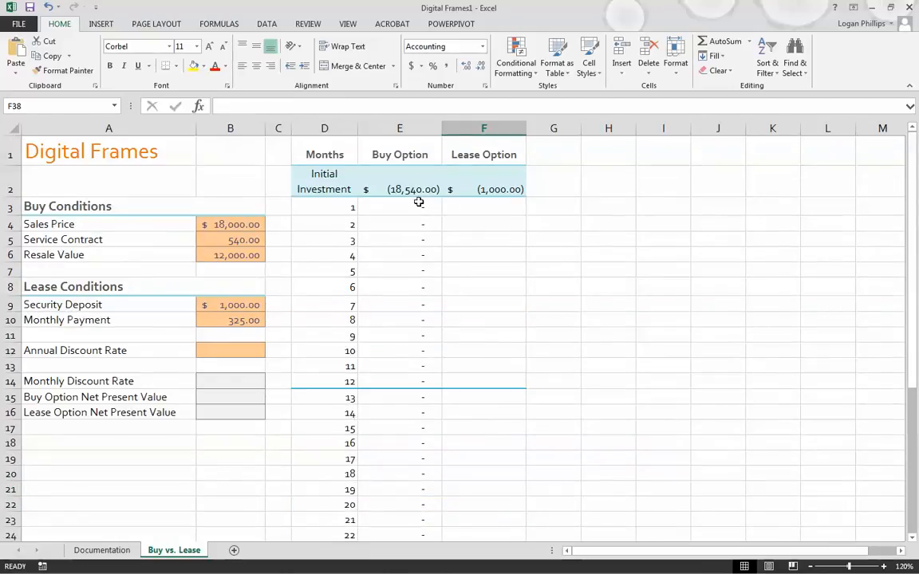
click(501, 205)
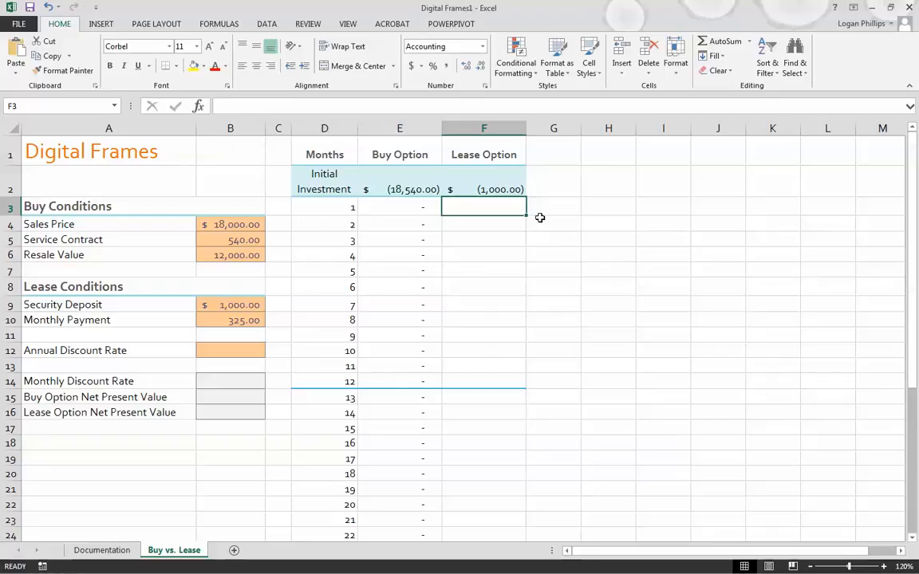
text(-325)
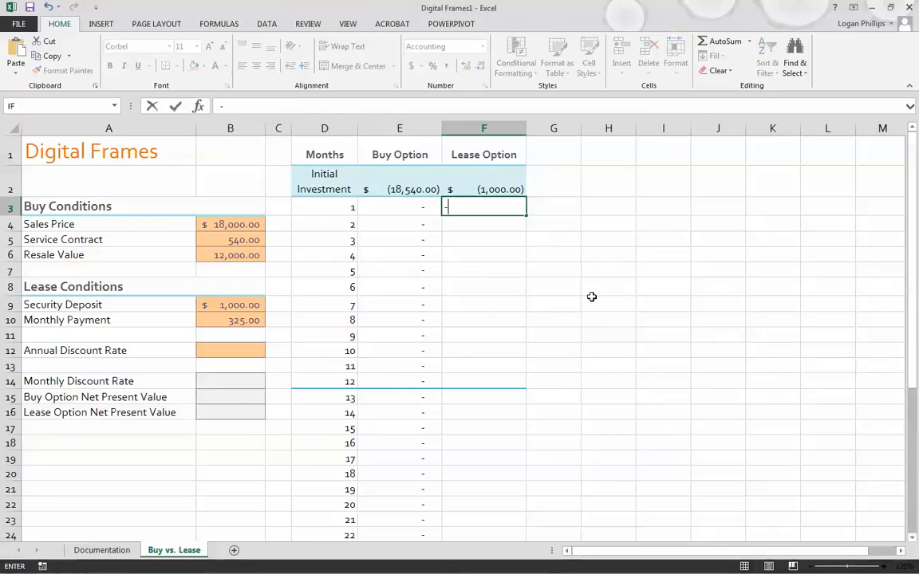
key(Return)
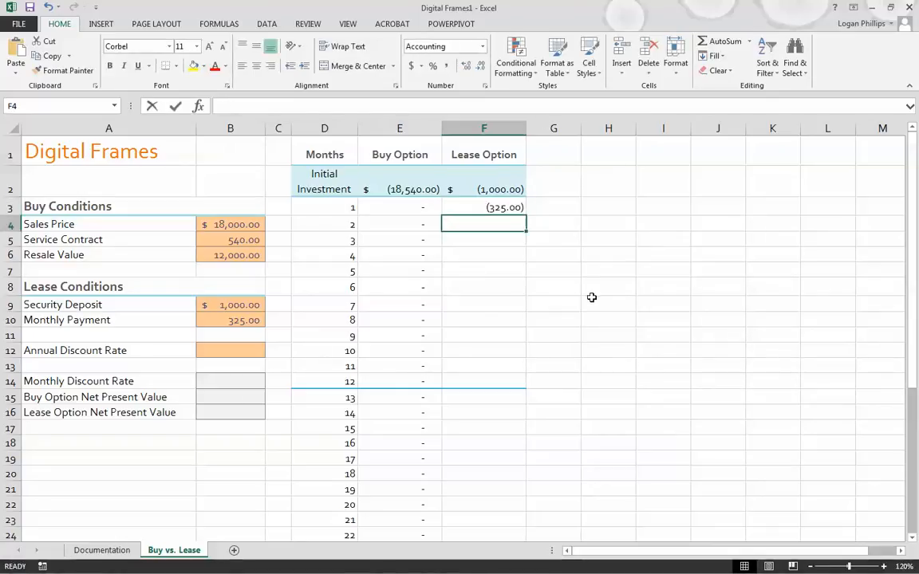
text(-325)
key(Return)
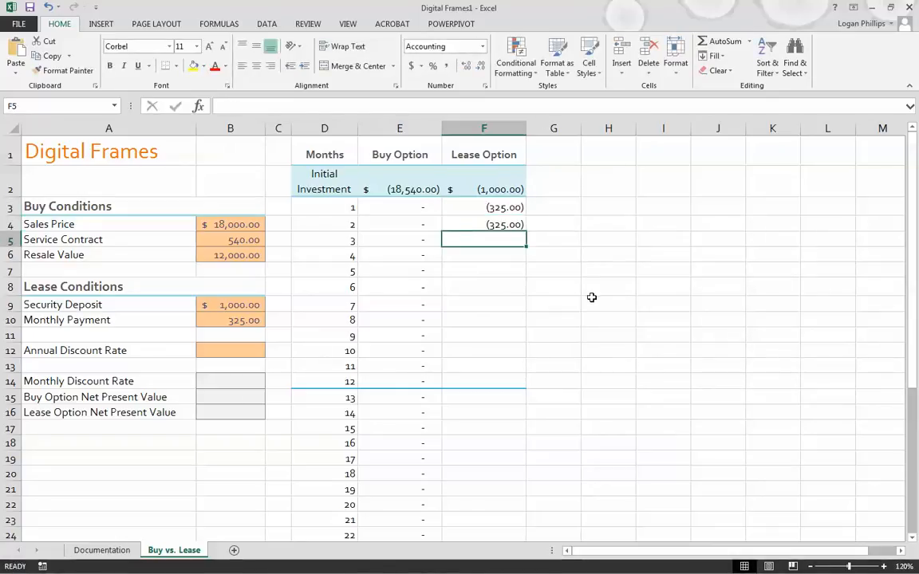
Copy the month 2 lease payment and paste it as values only into the Lease Option column through month 36.
key(Up)
key(ctrl+c)
key(shift+Down)
key(shift+Down)
key(shift+Down)
key(shift+Down)
key(shift+Down)
key(shift+Down)
key(shift+Down)
key(shift+Down)
key(shift+Down)
key(shift+Down)
key(shift+Down)
key(shift+Down)
key(shift+Down)
key(shift+Down)
key(shift+Down)
key(shift+Down)
key(shift+Down)
key(shift+Down)
key(shift+Down)
key(shift+Down)
key(shift+Down)
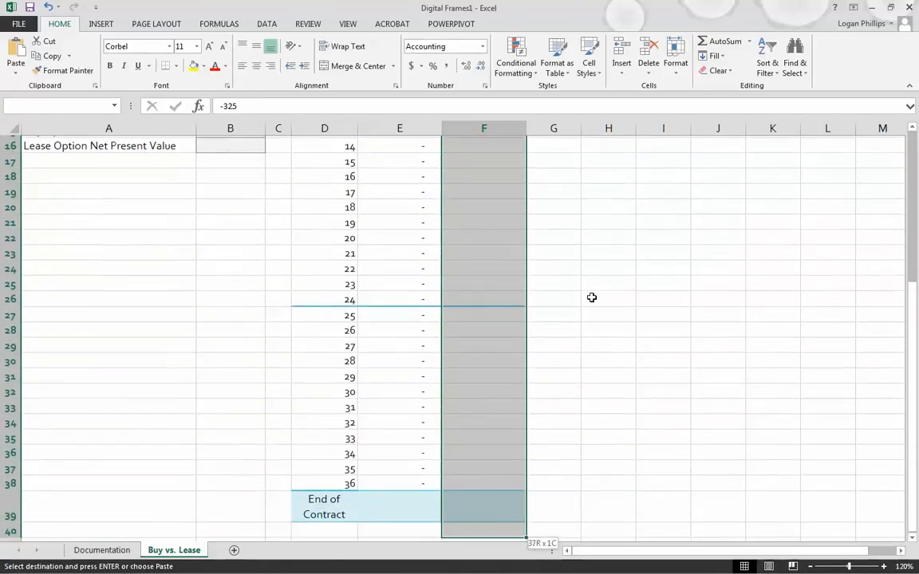
right_click(499, 378)
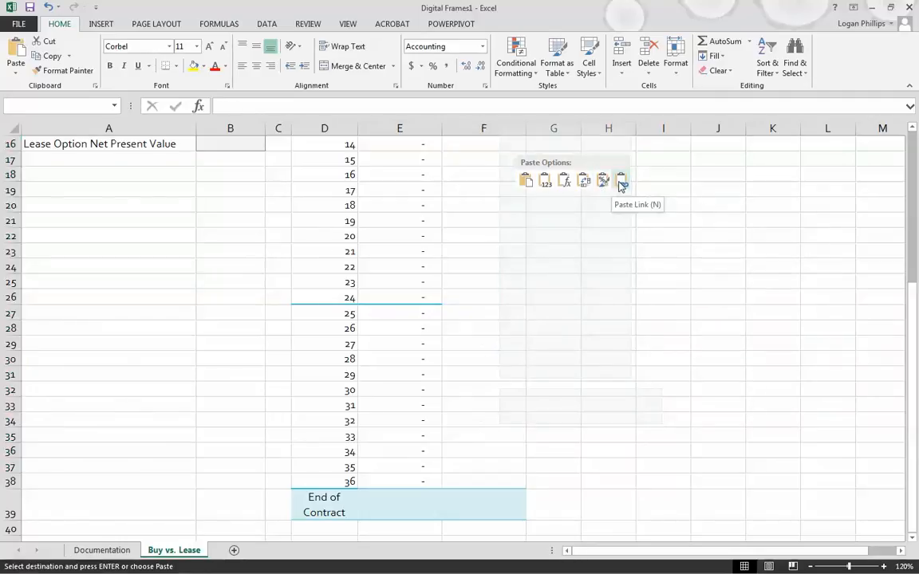
click(545, 185)
scroll(667, 269, up, 5)
click(688, 287)
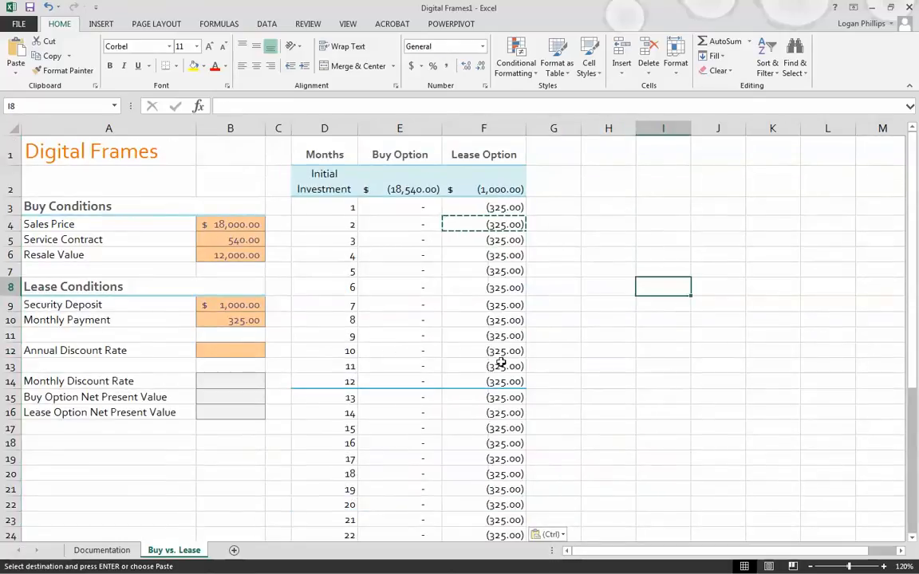
double_click(601, 335)
Enter the End of Contract amounts: 12000 for the Buy Option and 1000 for the Lease Option.
scroll(550, 263, down, 4)
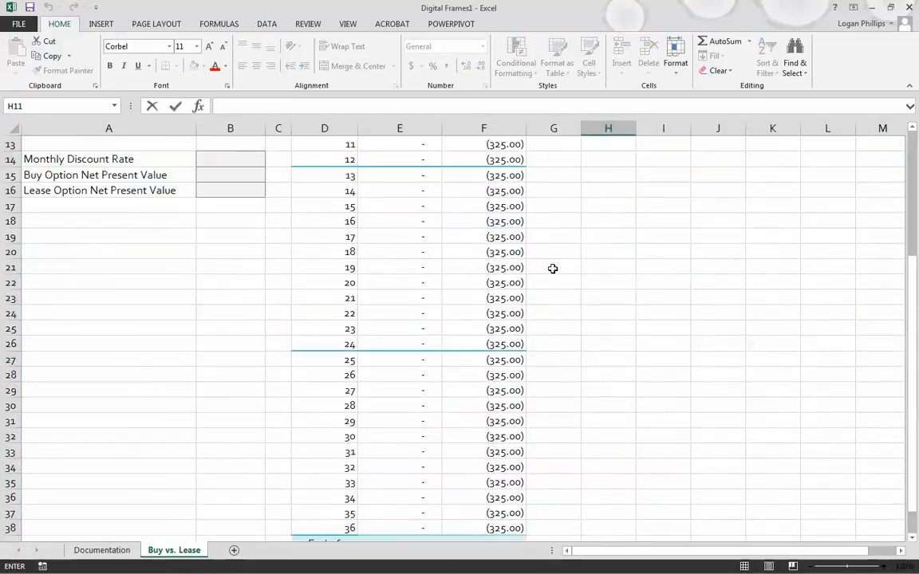
scroll(553, 269, down, 5)
scroll(555, 275, up, 3)
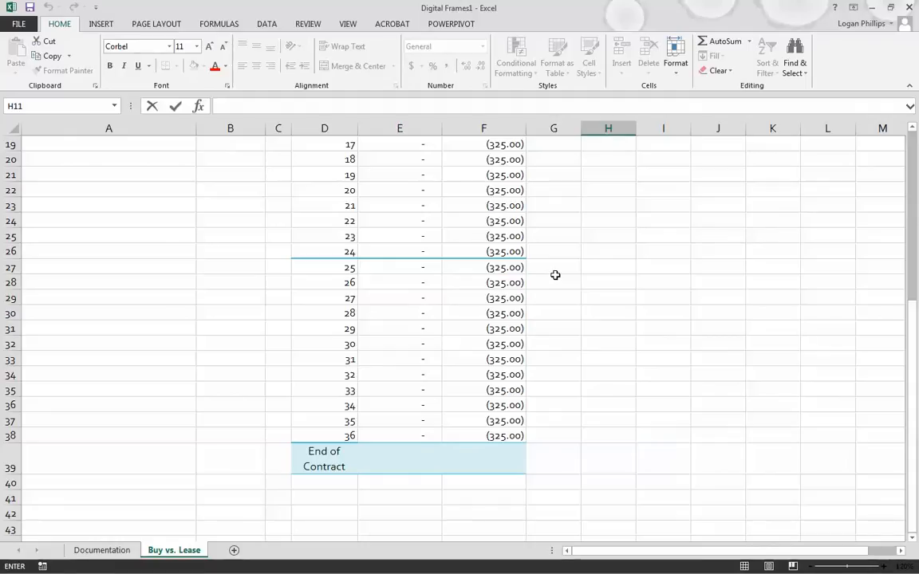
scroll(574, 319, down, 1)
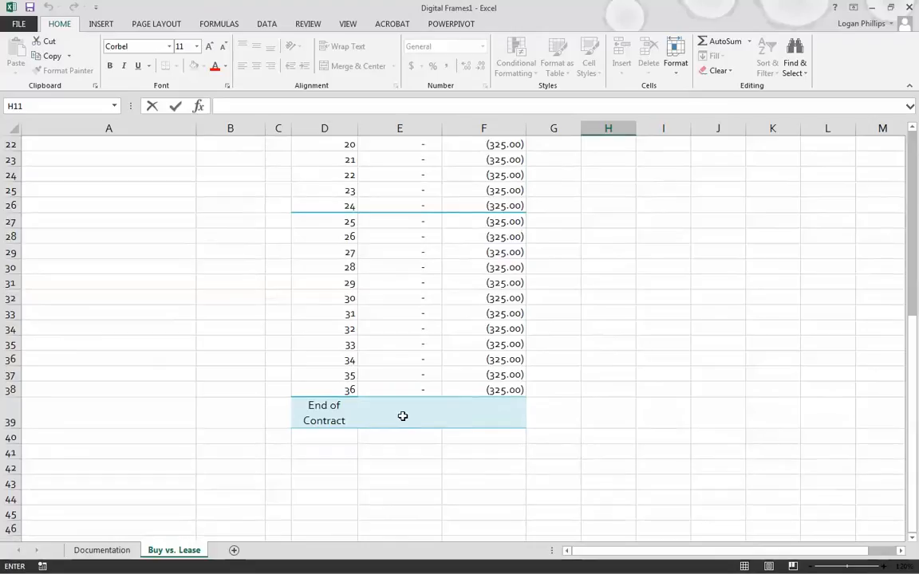
click(403, 417)
click(510, 427)
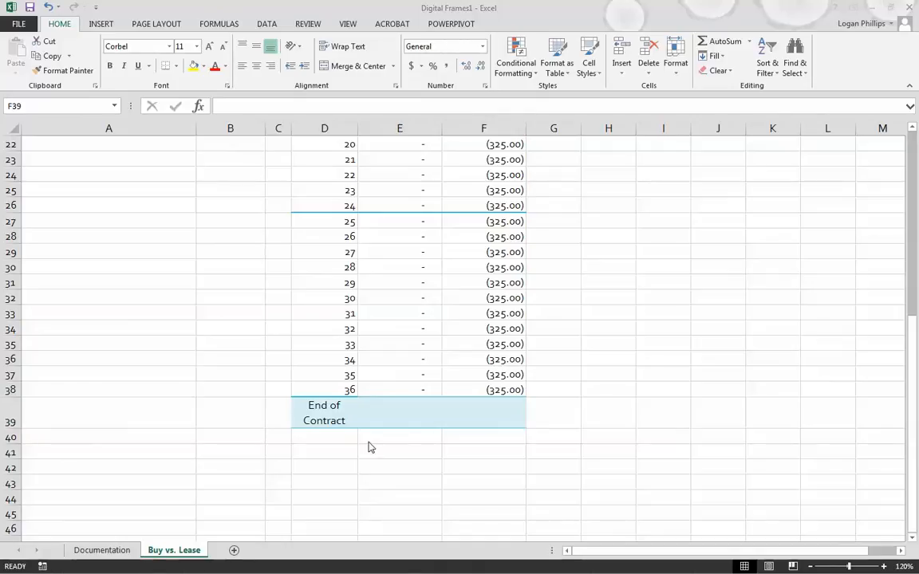
click(400, 423)
double_click(409, 421)
text(12000)
key(Return)
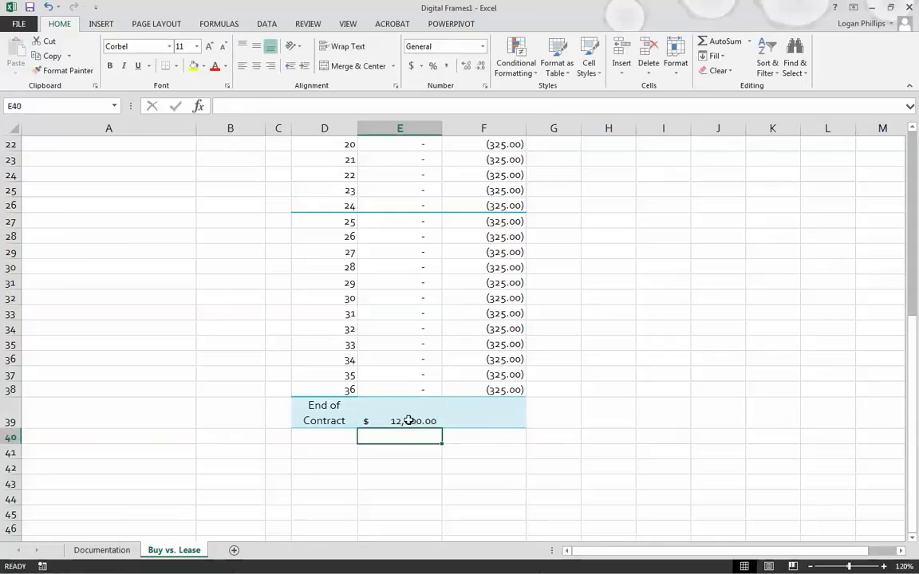
key(Up)
key(Right)
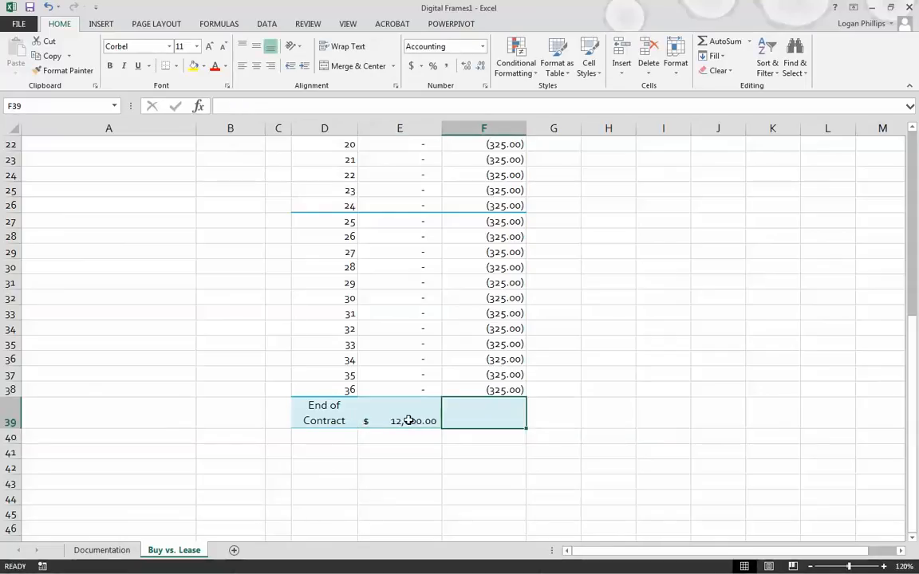
text(1000)
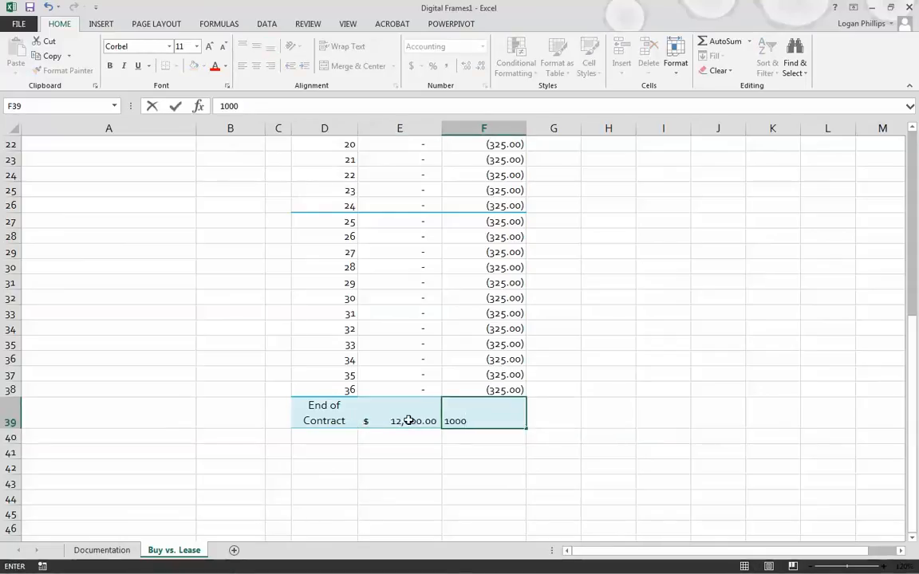
key(Return)
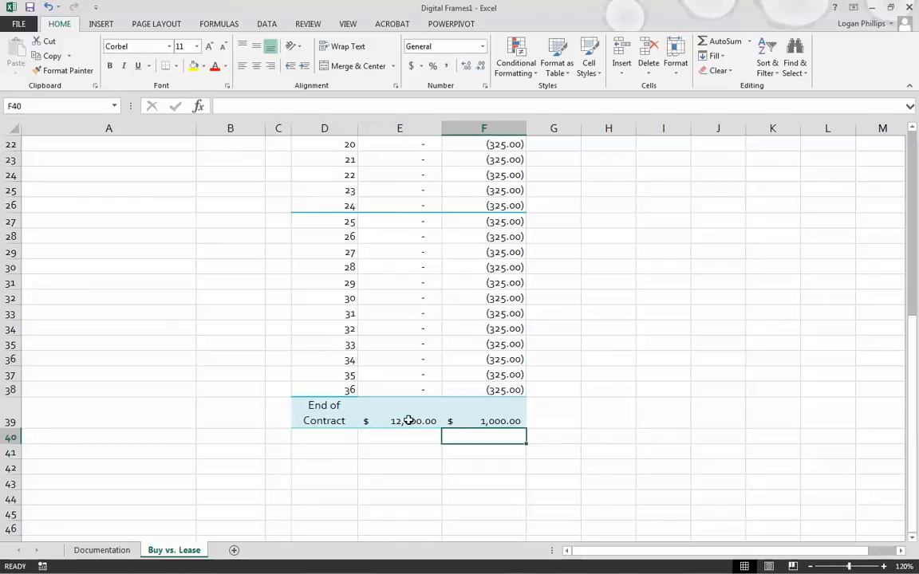
Set the Annual Discount Rate in cell B12 to 9.6%.
scroll(299, 446, up, 7)
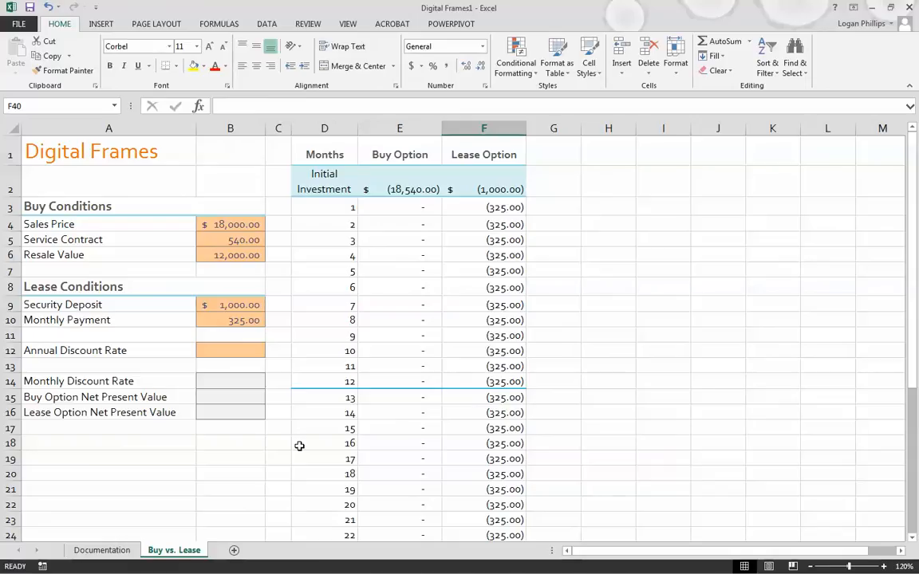
click(221, 348)
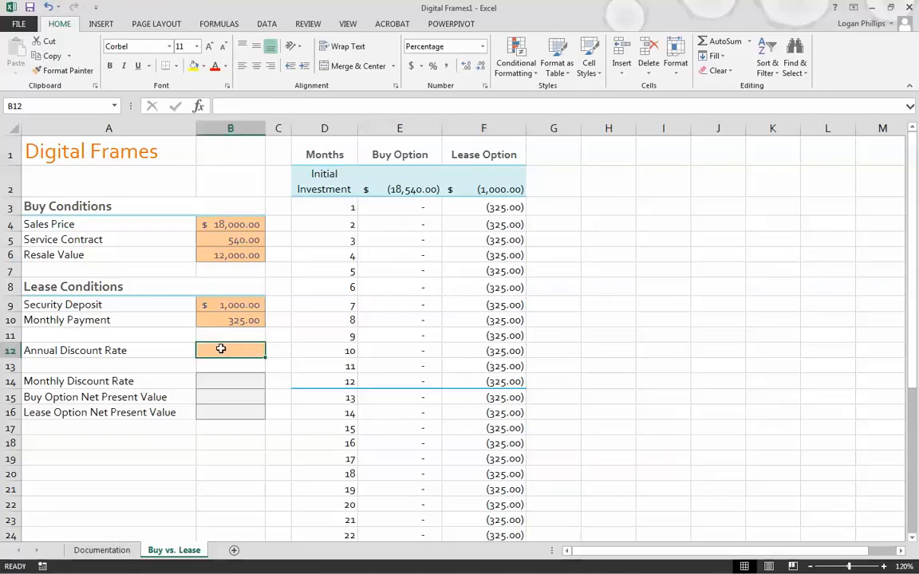
text(9.6)
key(Return)
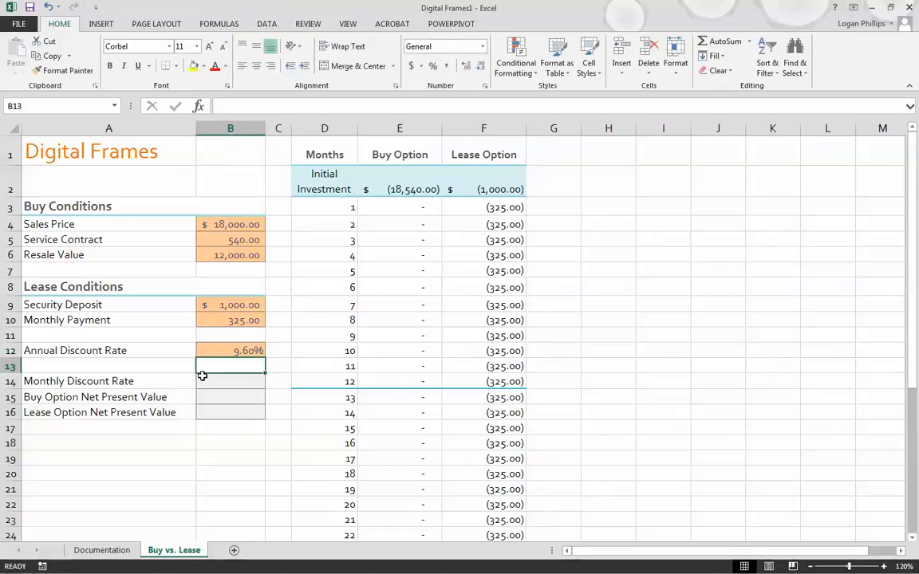
Calculate the Monthly Discount Rate in cell B14 with the formula =B12/12.
click(226, 380)
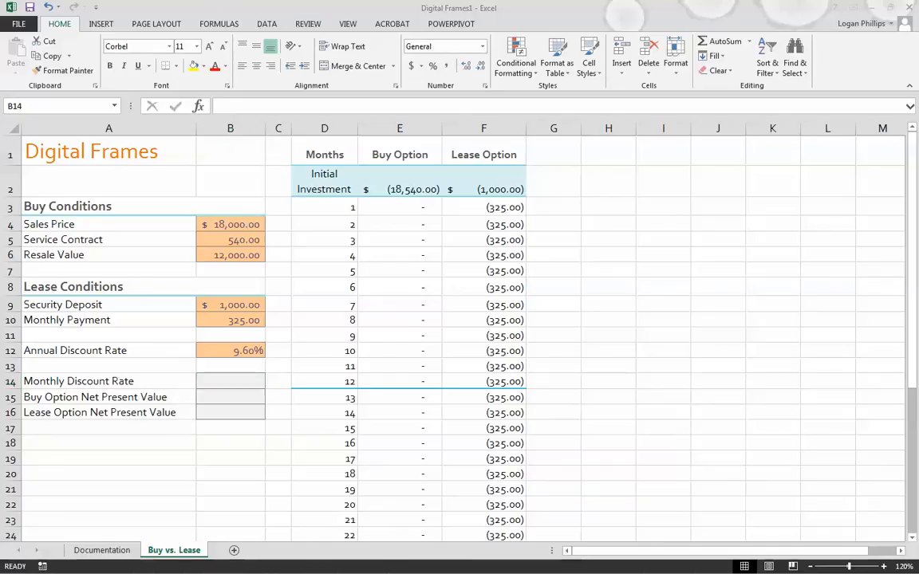
click(232, 381)
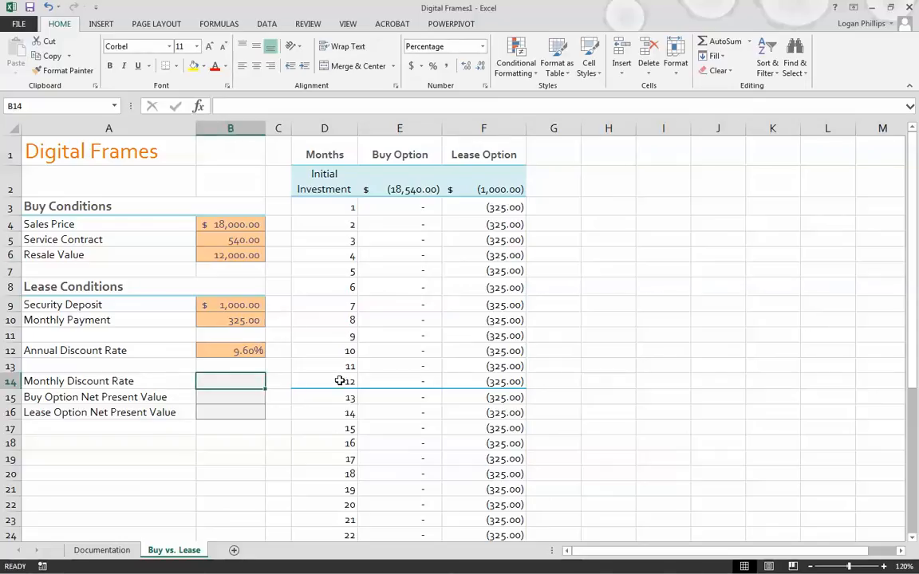
text(=)
key(Up)
key(Up)
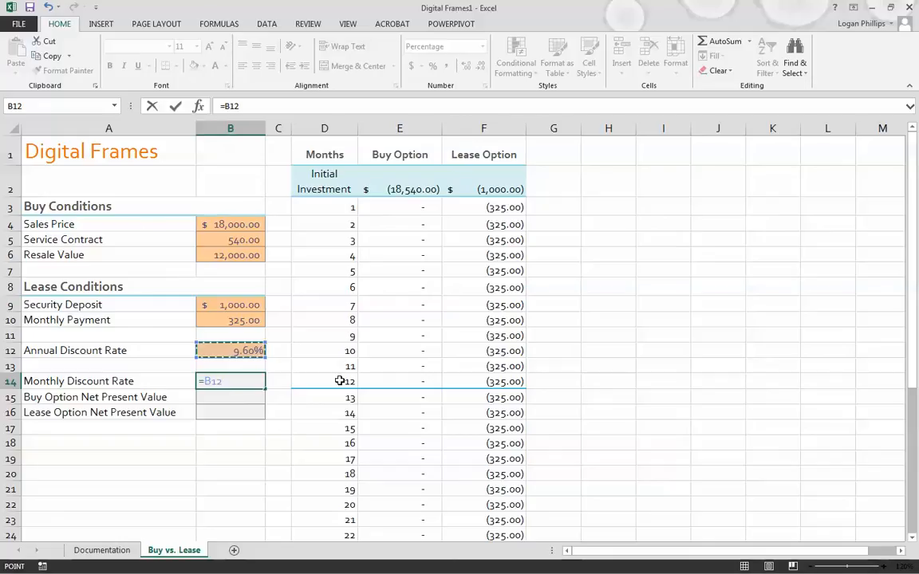
text(/12)
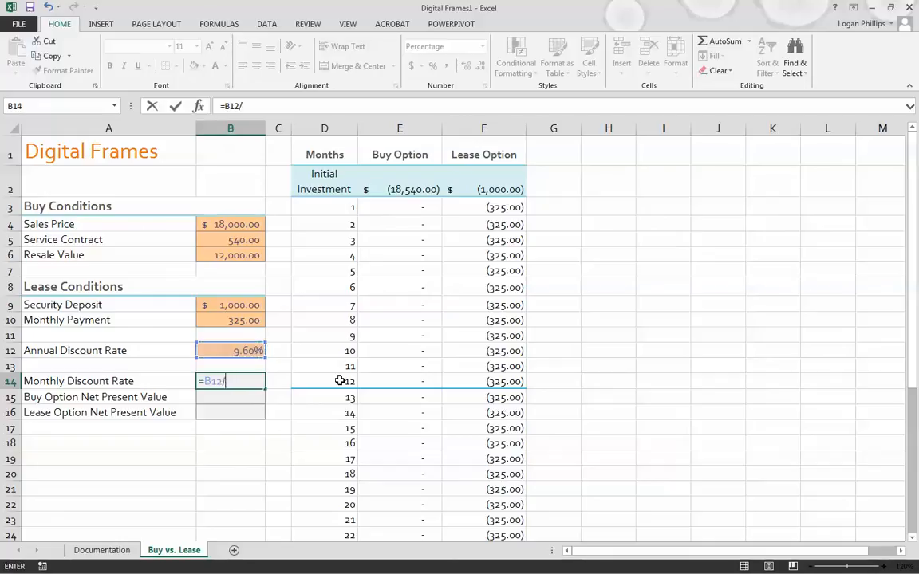
key(Return)
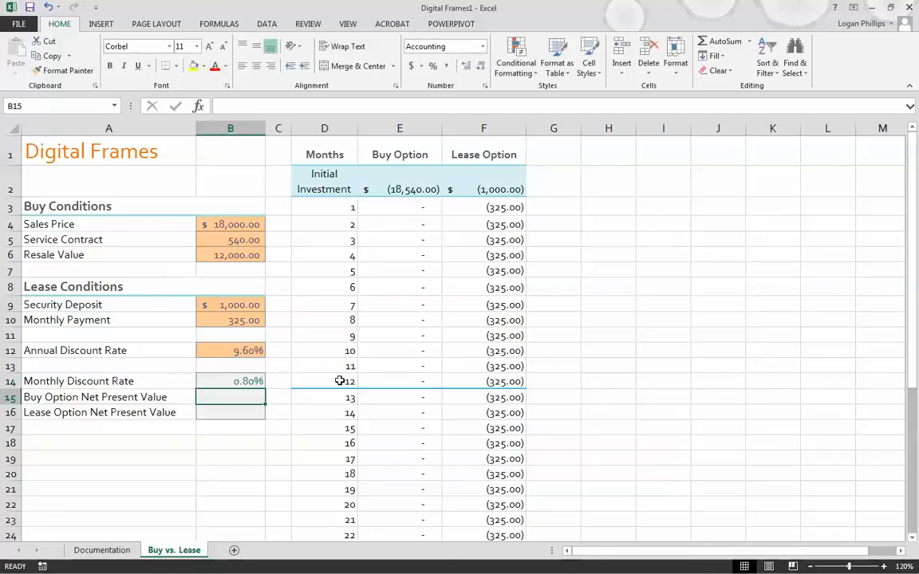
key(Up)
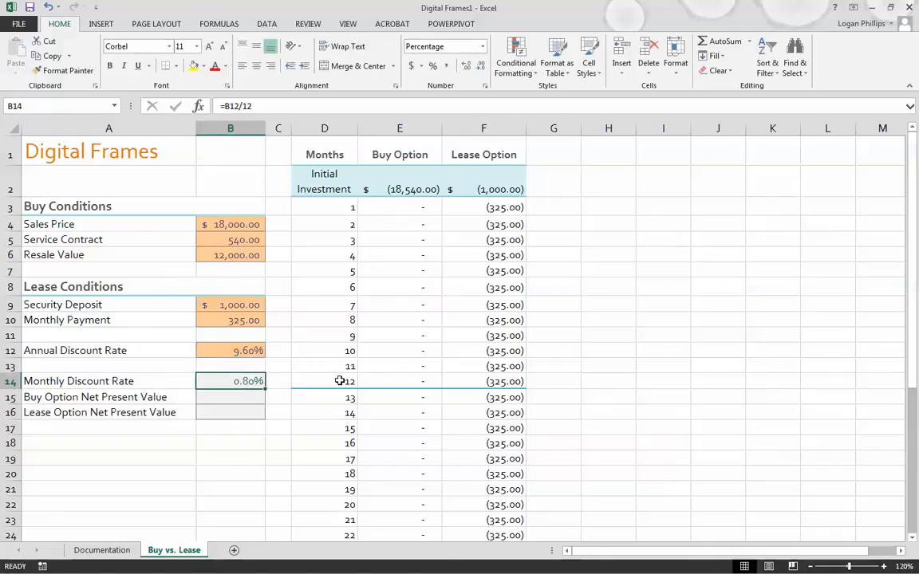
Calculate the Buy Option Net Present Value in cell B15 with the formula =E2+NPV(B14,E3:E39).
key(Down)
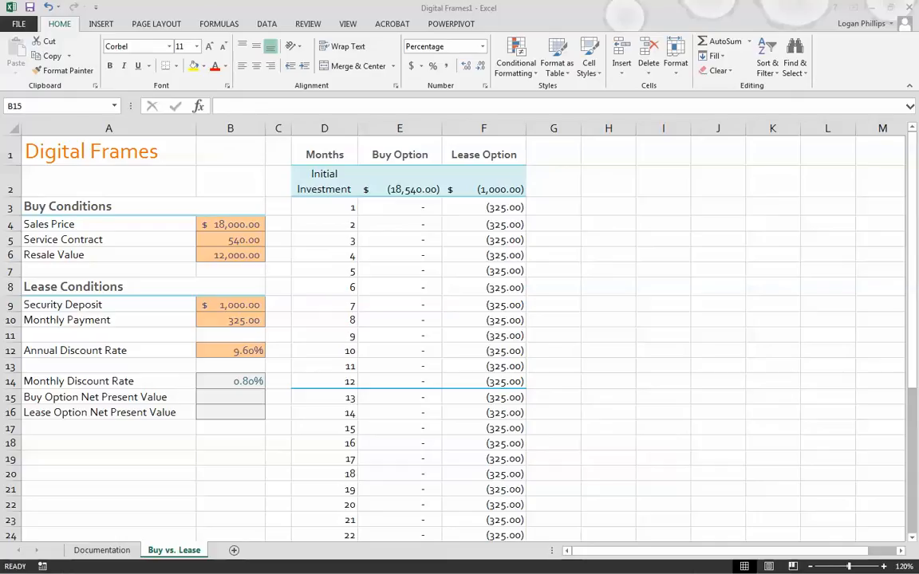
click(257, 396)
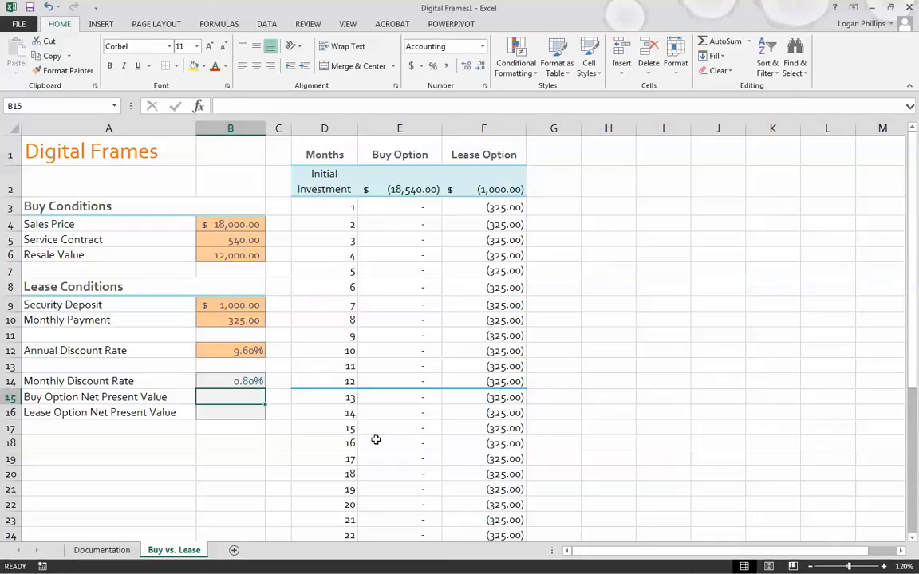
text(=)
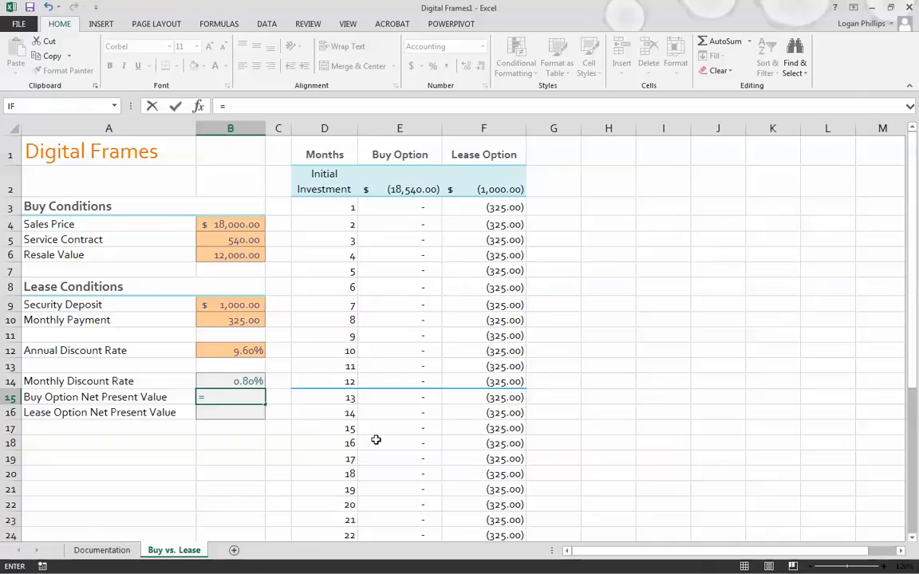
text(E2)
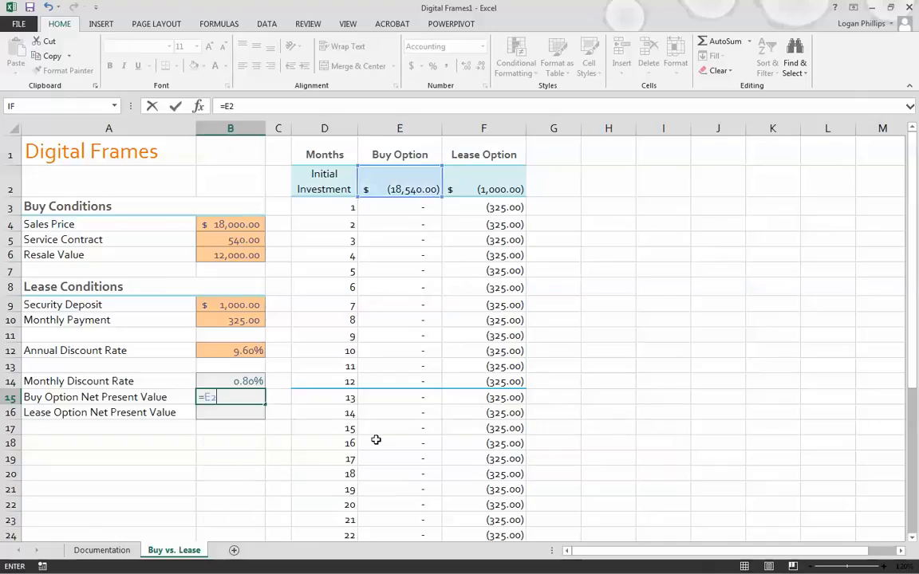
text(+NPV)
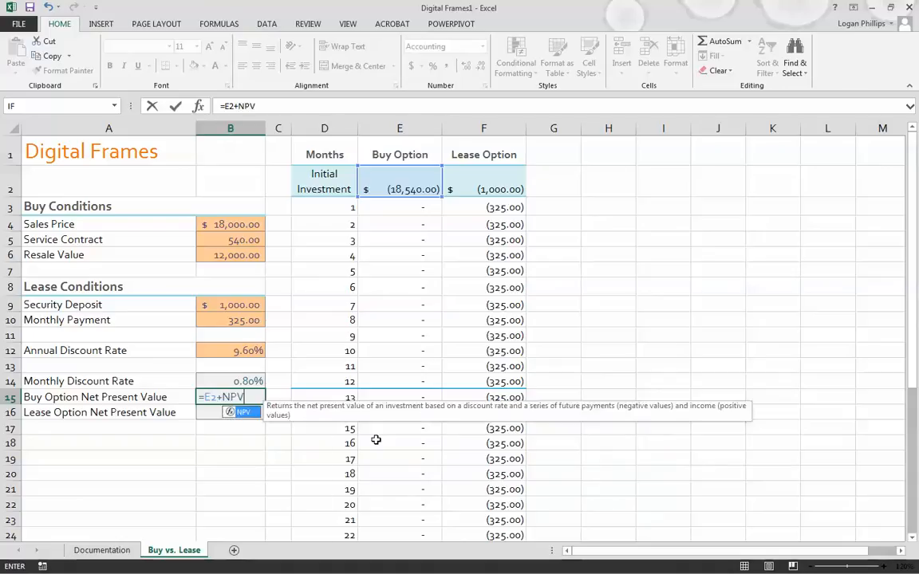
text(()
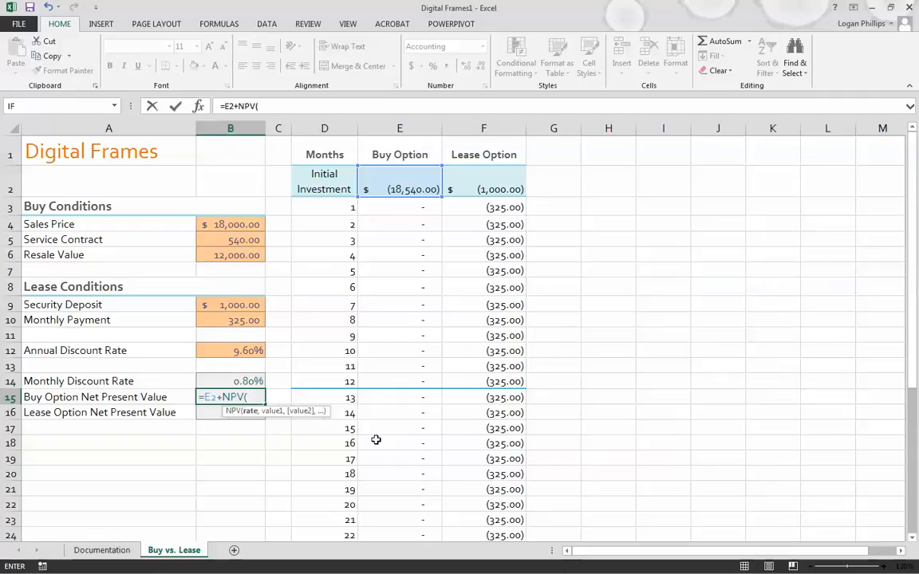
text(B14)
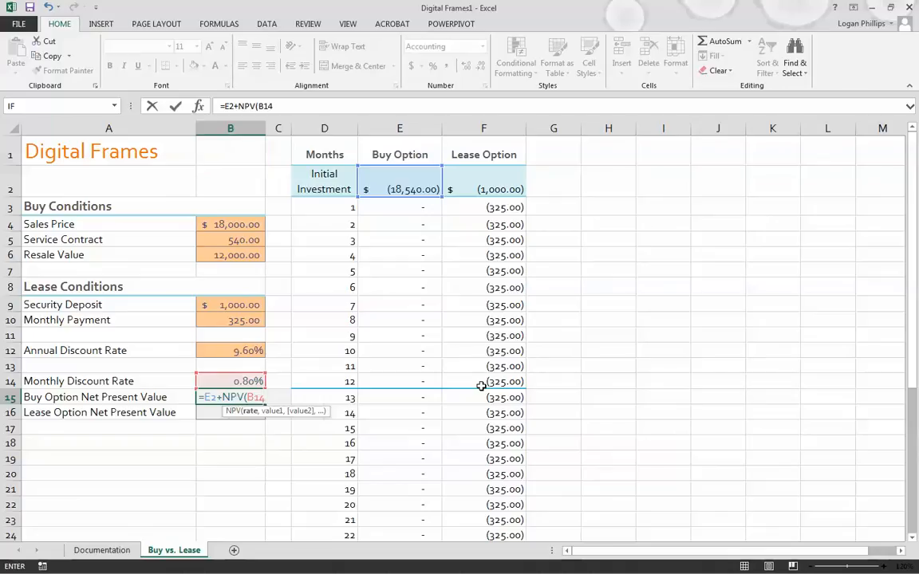
text(,)
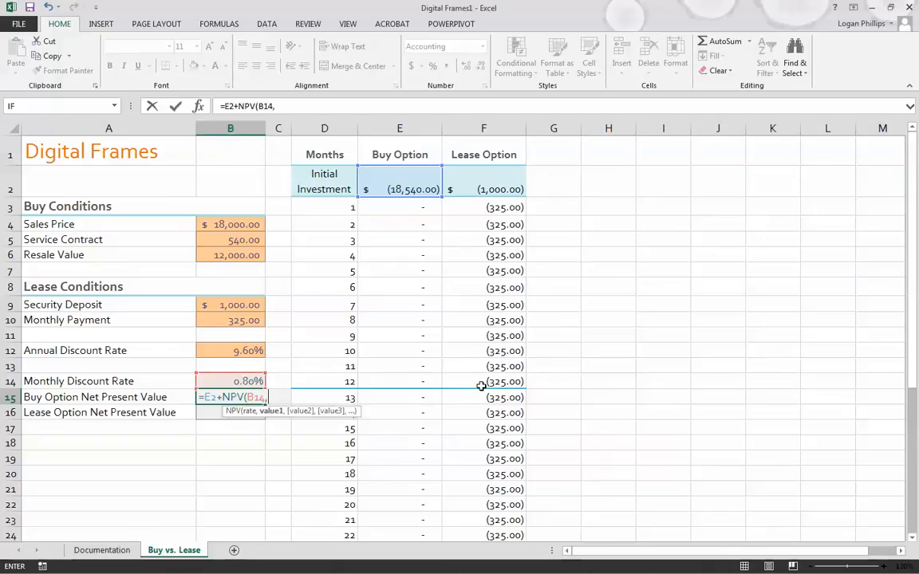
key(BackSpace)
key(BackSpace)
key(BackSpace)
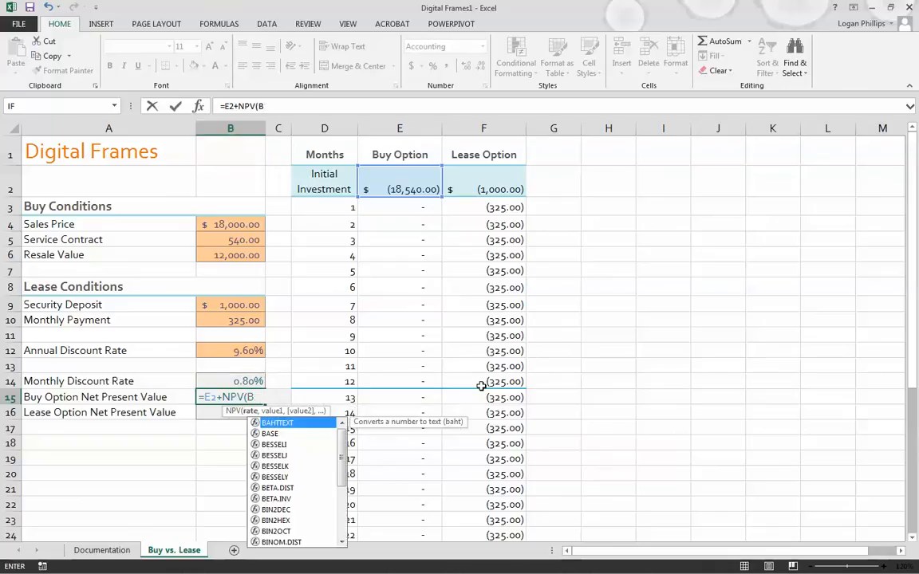
text(14)
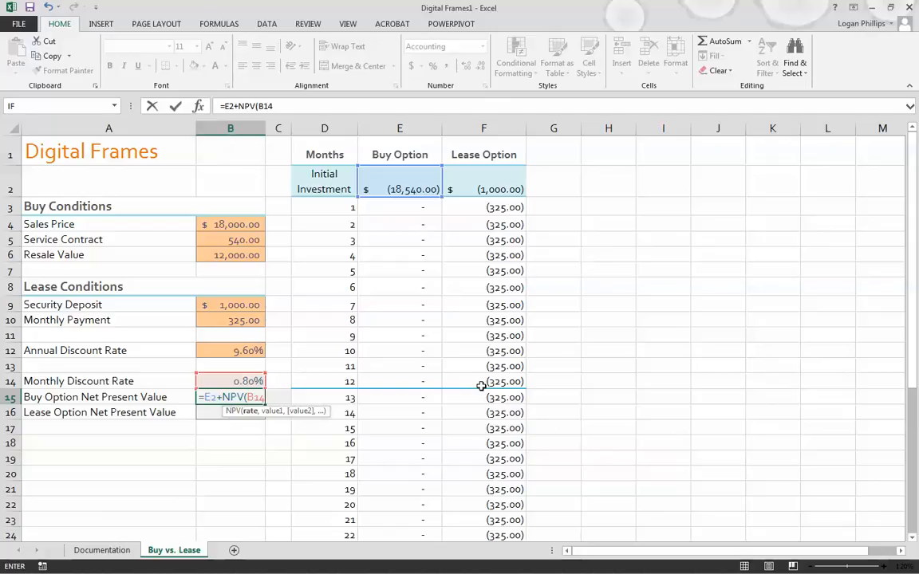
text(,)
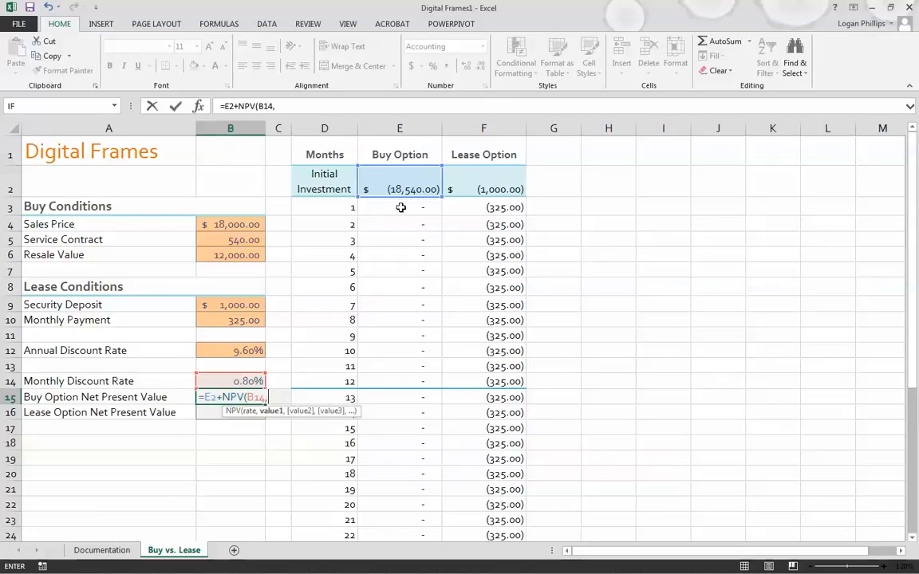
drag(401, 207, 394, 508)
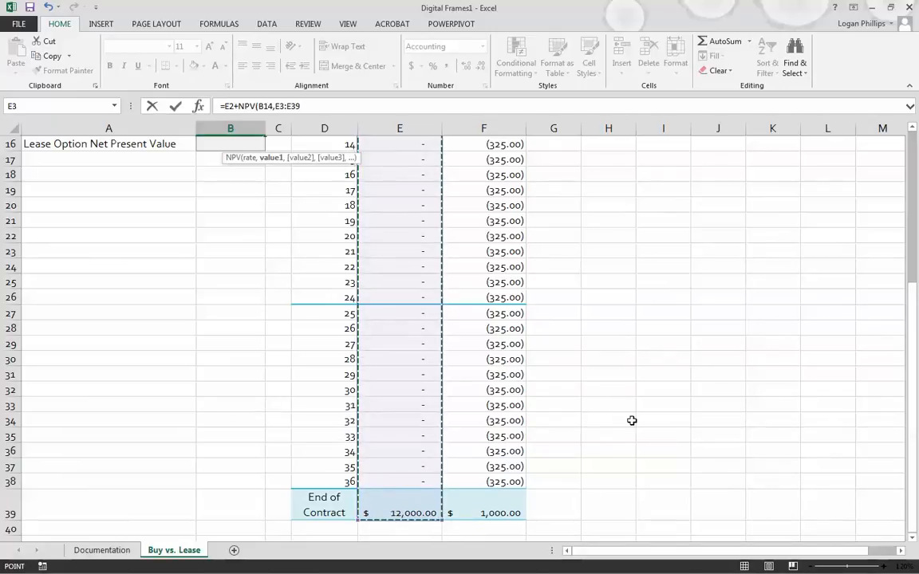
key(Escape)
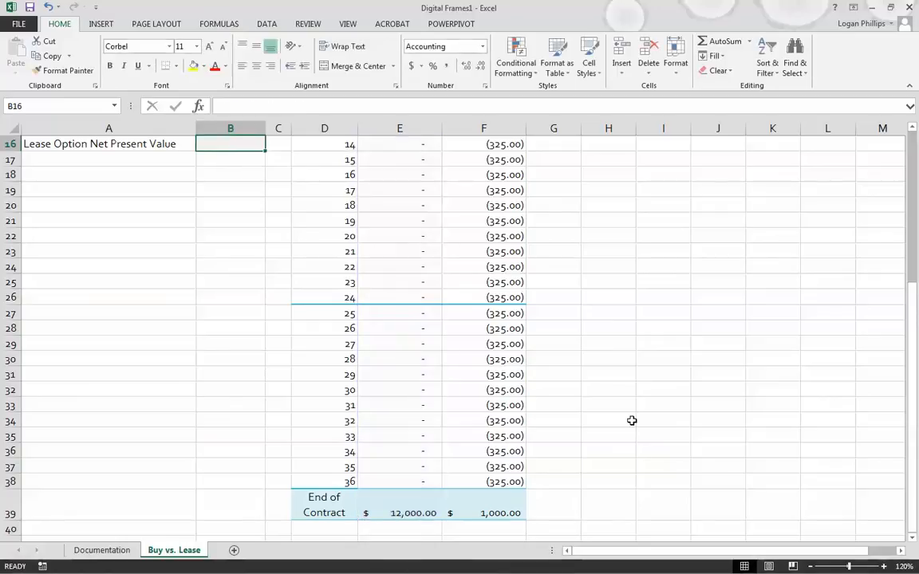
Reopen the Buy Option Net Present Value formula in cell B15 to check its references, keeping the formula as entered.
scroll(207, 383, up, 3)
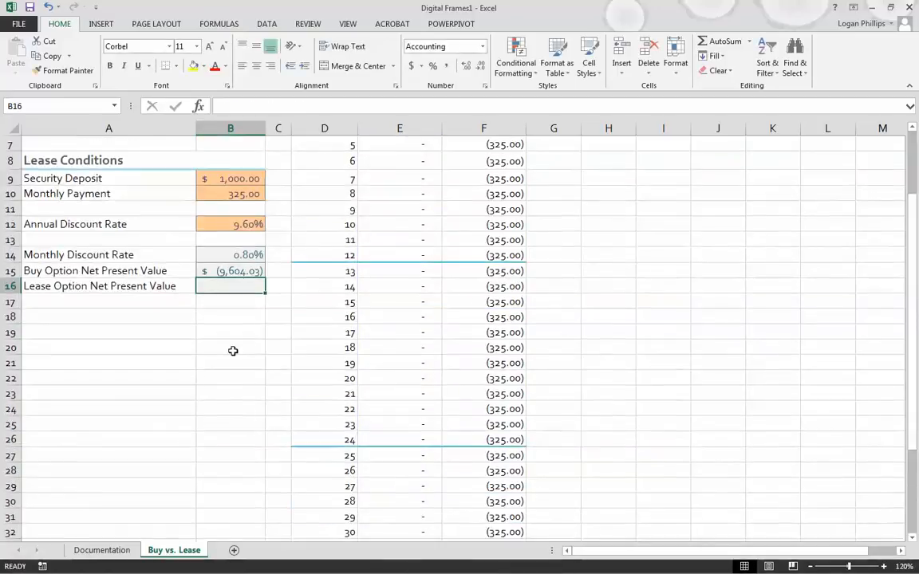
double_click(246, 270)
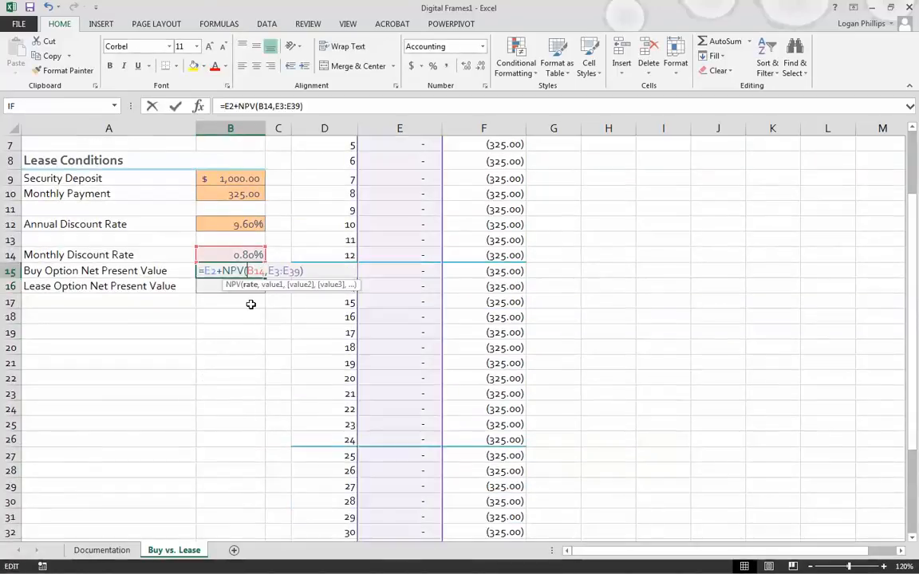
click(240, 372)
key(BackSpace)
key(BackSpace)
key(BackSpace)
key(Return)
key(Return)
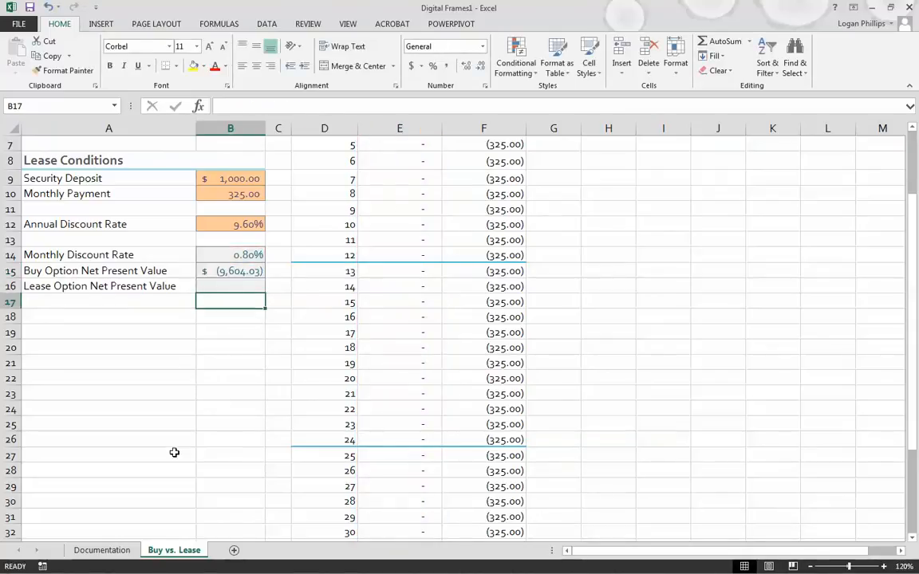
Calculate the Lease Option Net Present Value in cell B16 with the formula =F2+NPV(B14,F3:F39).
click(236, 286)
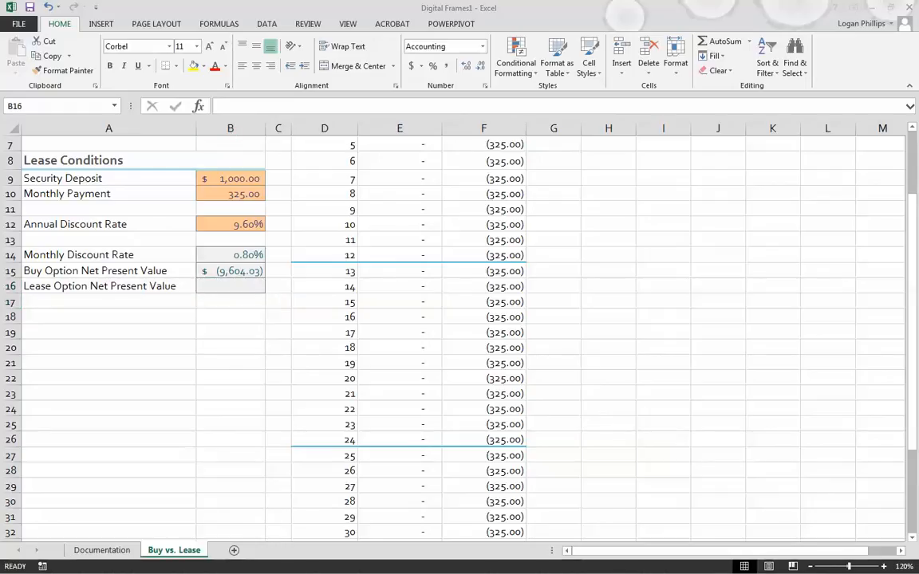
click(243, 287)
text(=F2)
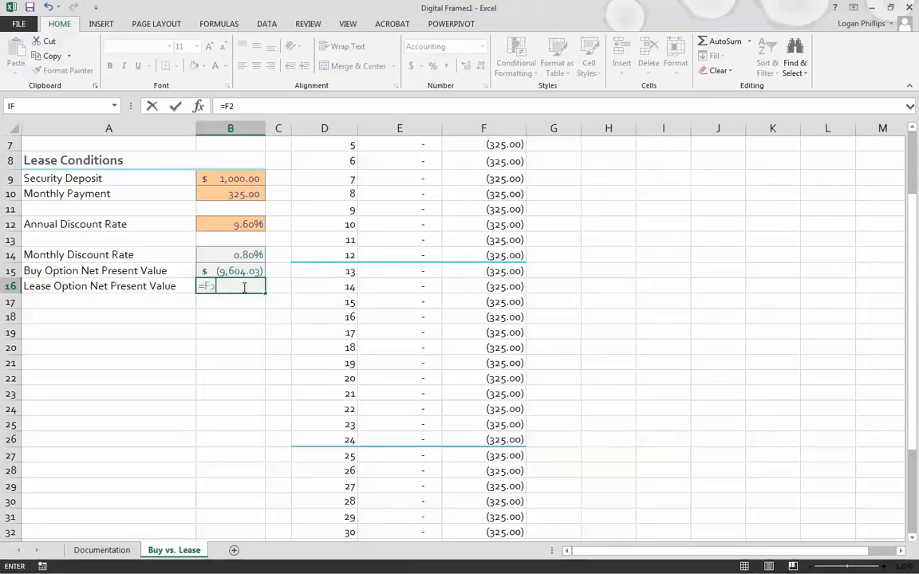
text(+NPV)
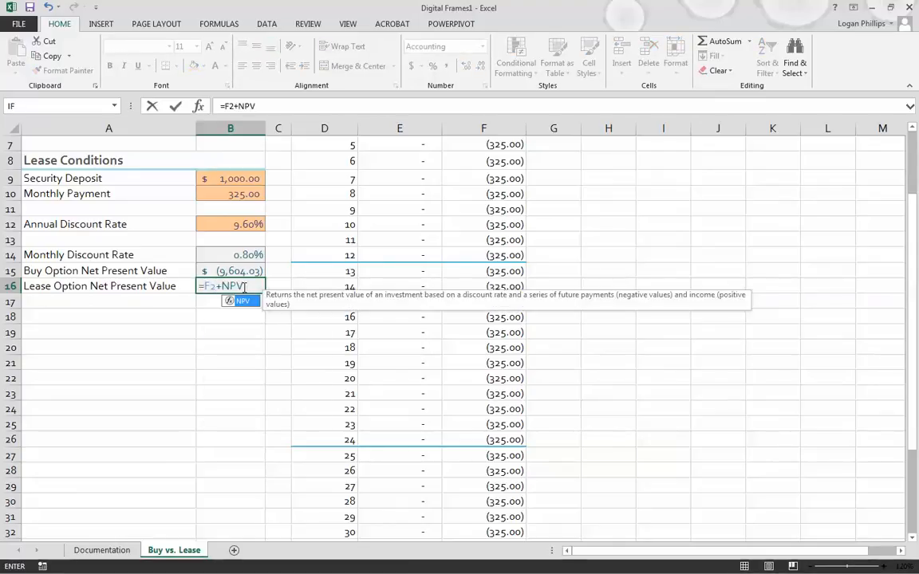
text(()
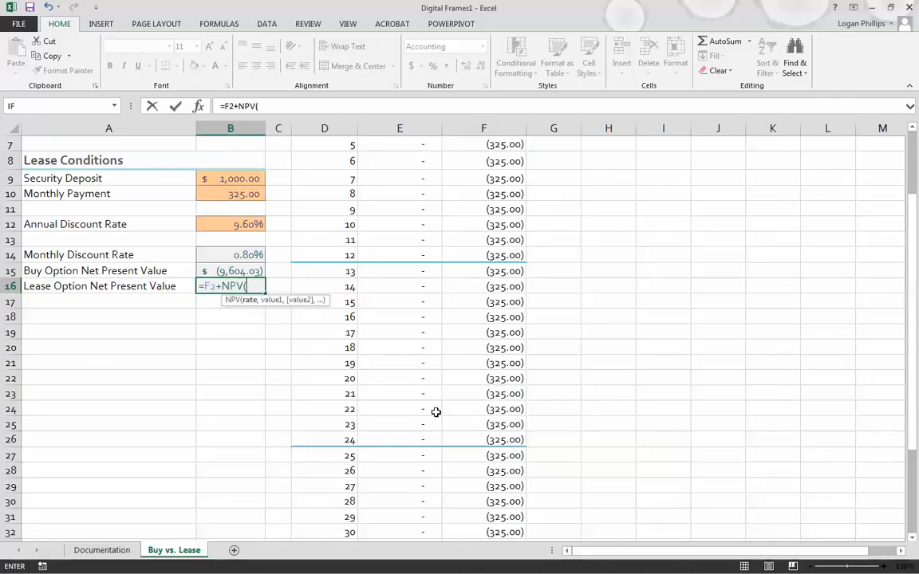
text(B14,)
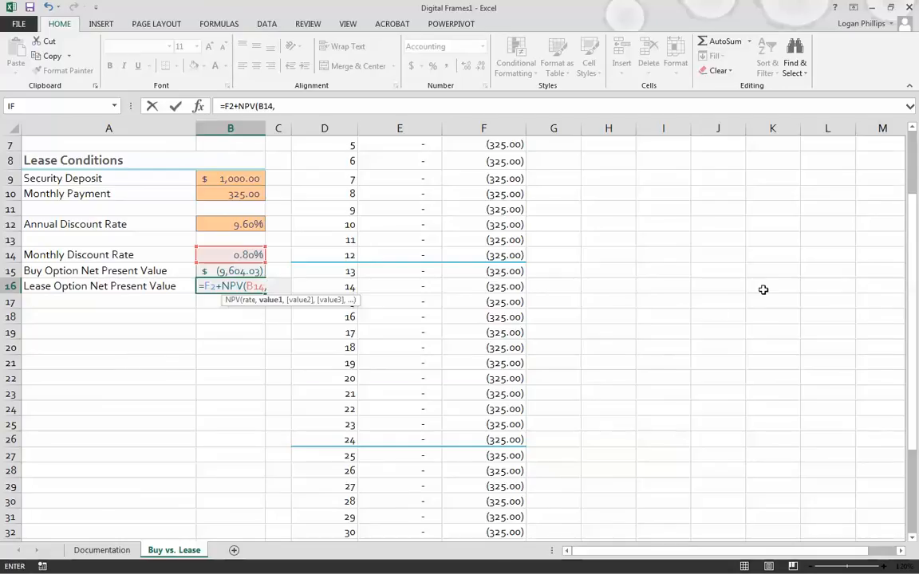
scroll(764, 290, up, 2)
click(501, 206)
drag(501, 205, 496, 502)
text())
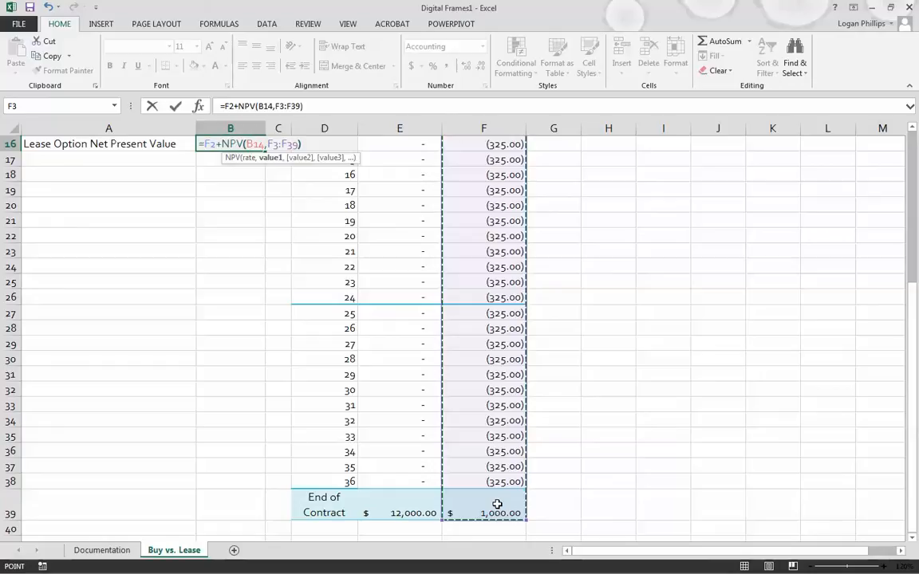
key(Return)
Review the formulas in cells B15 and B16 and compare the net present values of buying and leasing.
scroll(283, 250, up, 4)
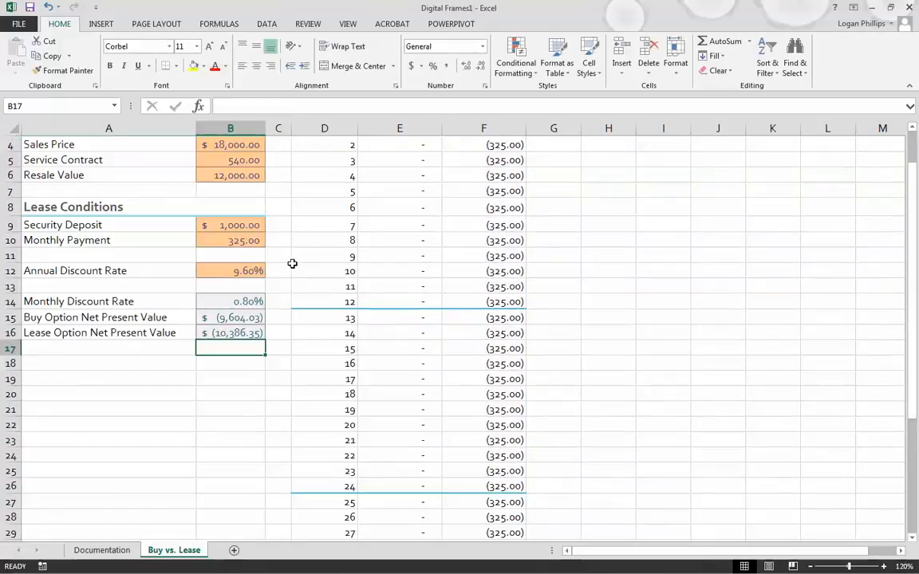
click(256, 318)
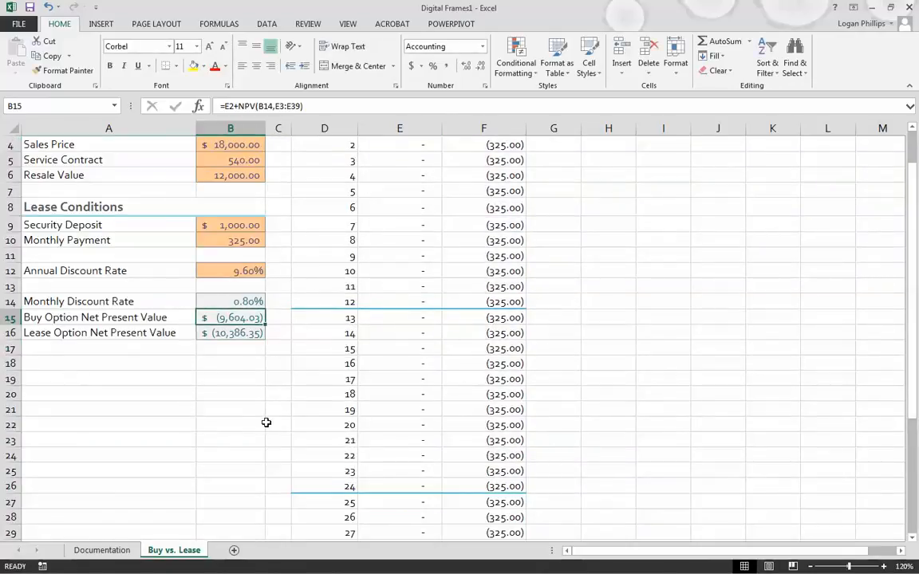
click(230, 388)
click(244, 333)
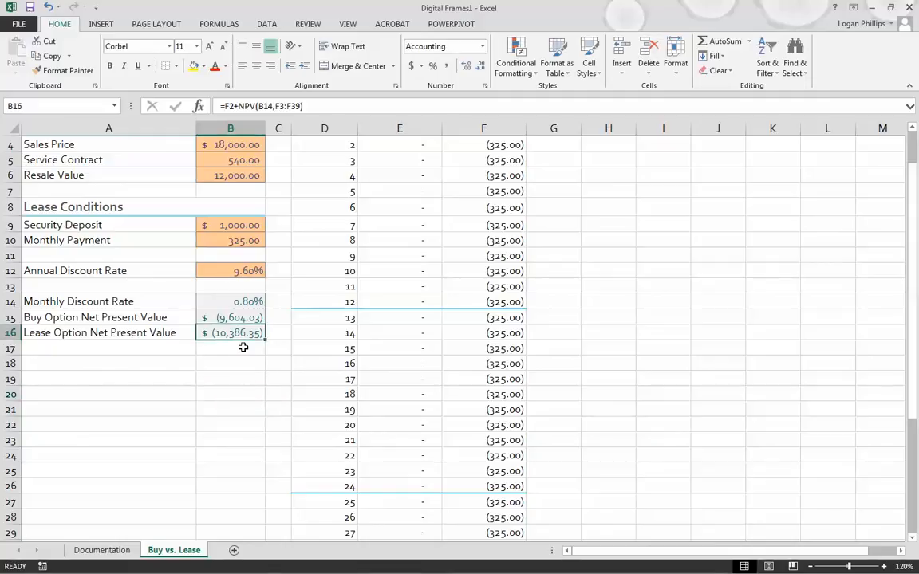
click(232, 411)
click(252, 364)
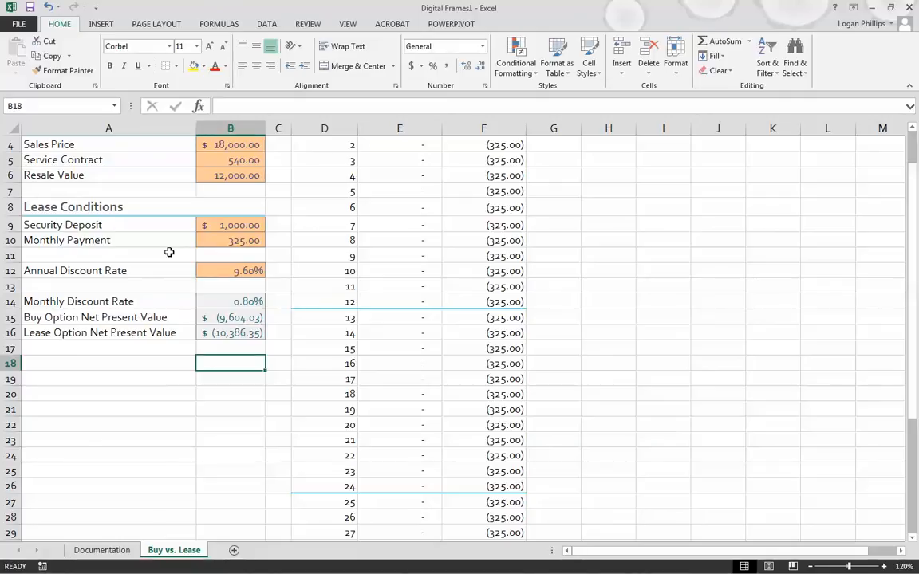
click(184, 466)
scroll(185, 464, up, 1)
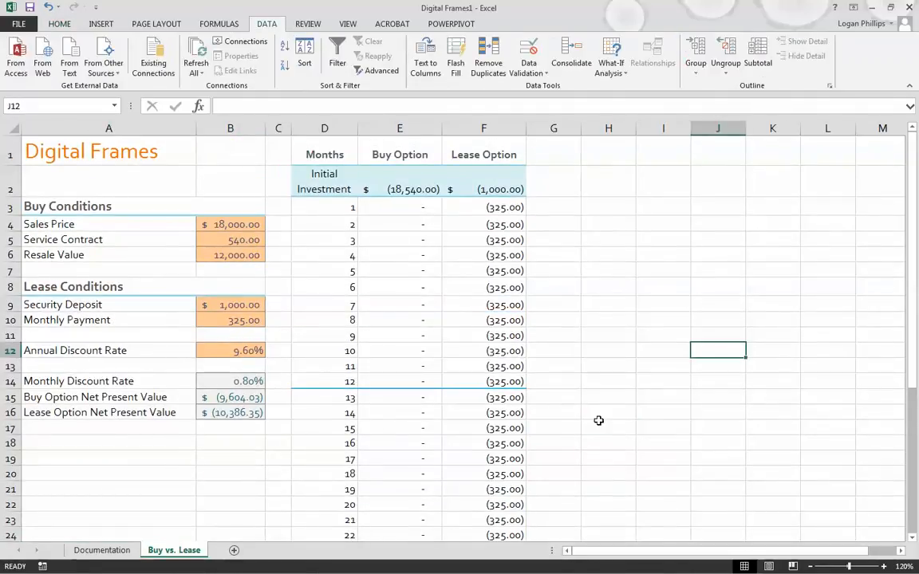
Inspect the formula behind the month 1 Lease Option payment in cell F3.
click(600, 424)
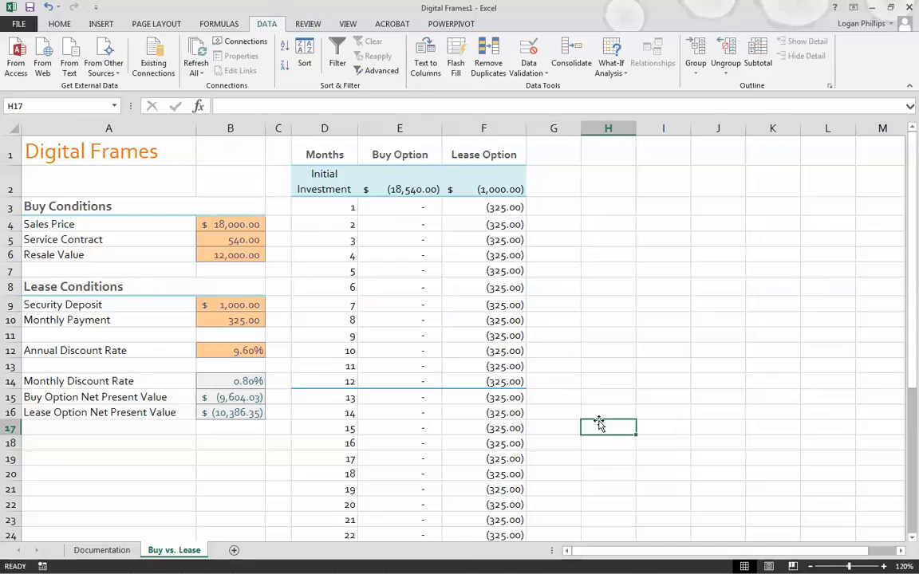
click(484, 209)
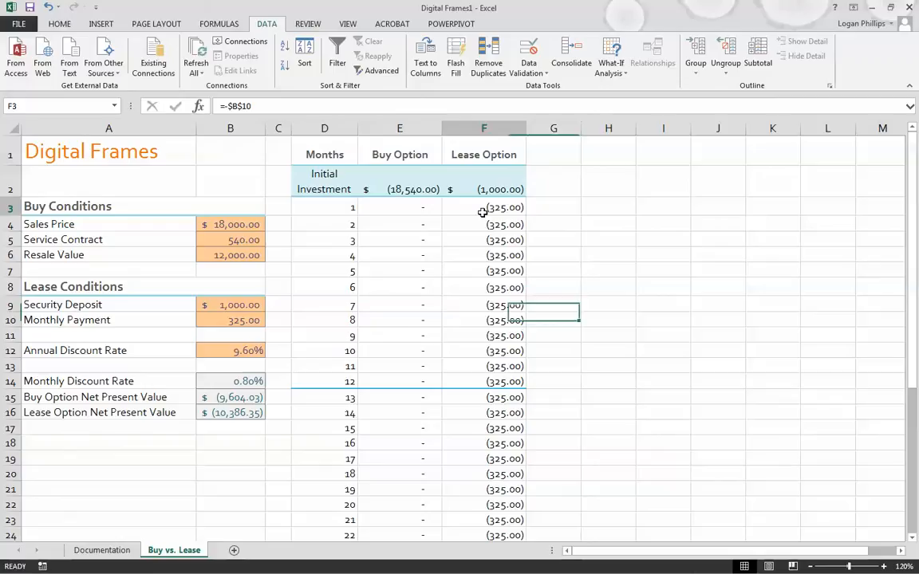
Check the Lease Option payment formulas in column F from month 1 through month 36.
scroll(488, 312, down, 5)
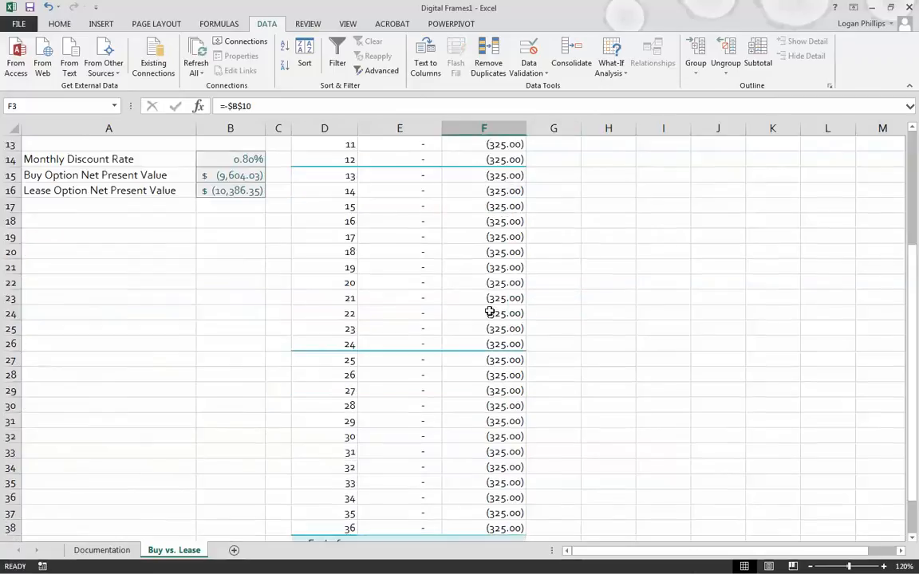
scroll(495, 472, up, 5)
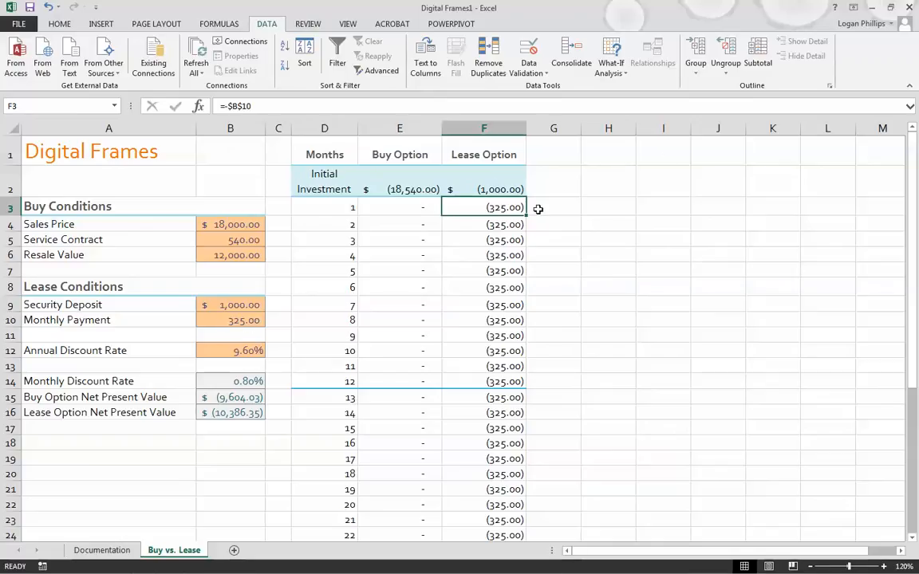
click(514, 243)
scroll(512, 250, down, 2)
scroll(512, 249, down, 3)
click(510, 287)
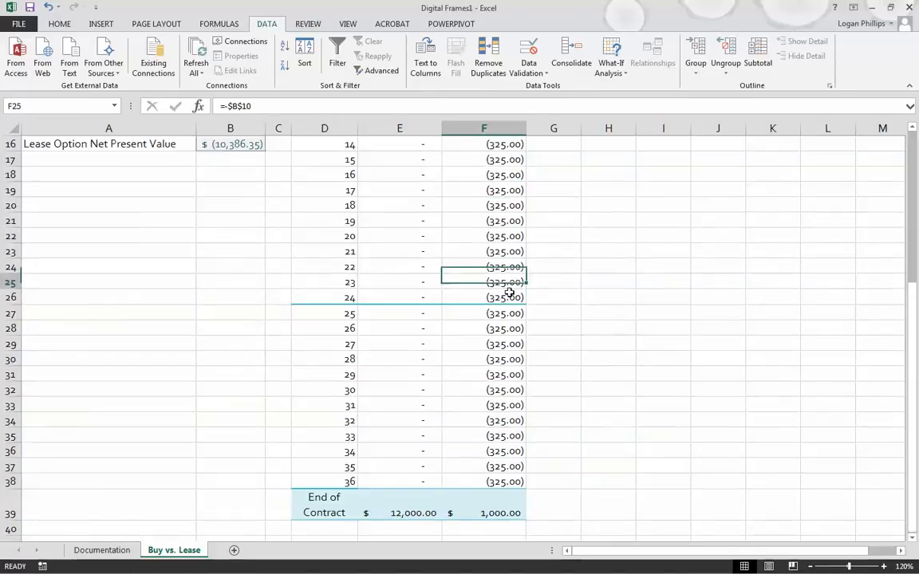
click(495, 482)
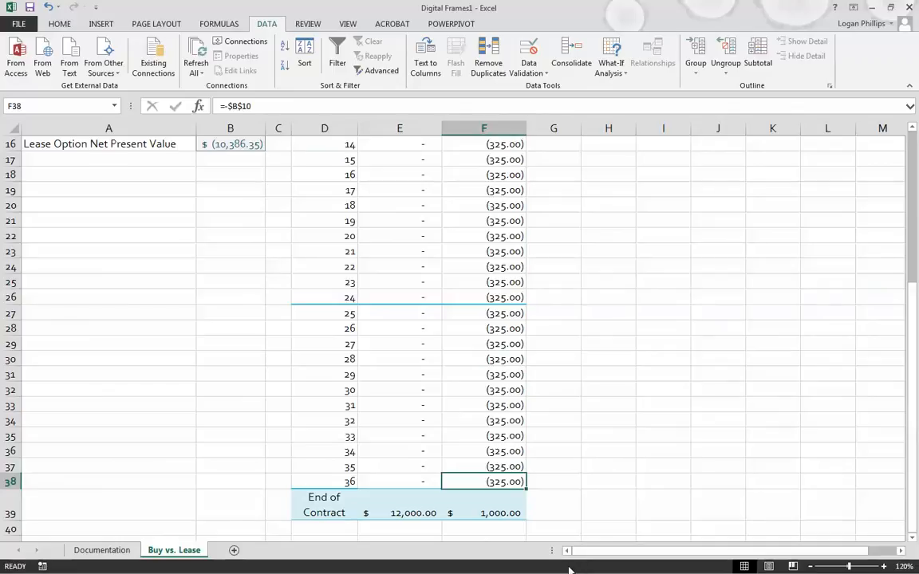
scroll(416, 447, up, 5)
click(589, 349)
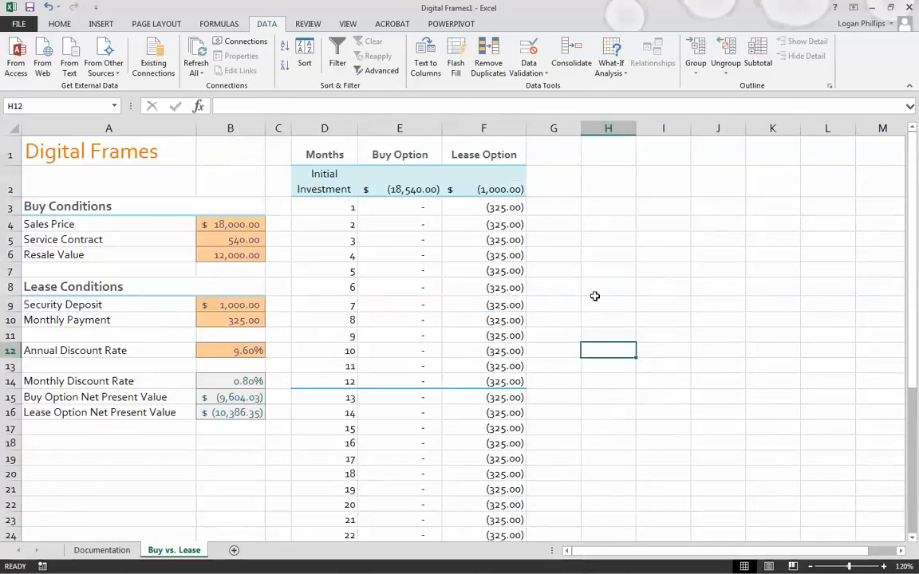
Run Goal Seek to bring the Lease Option Net Present Value in B16 to -9604.03 by changing the Monthly Payment in B10.
click(229, 413)
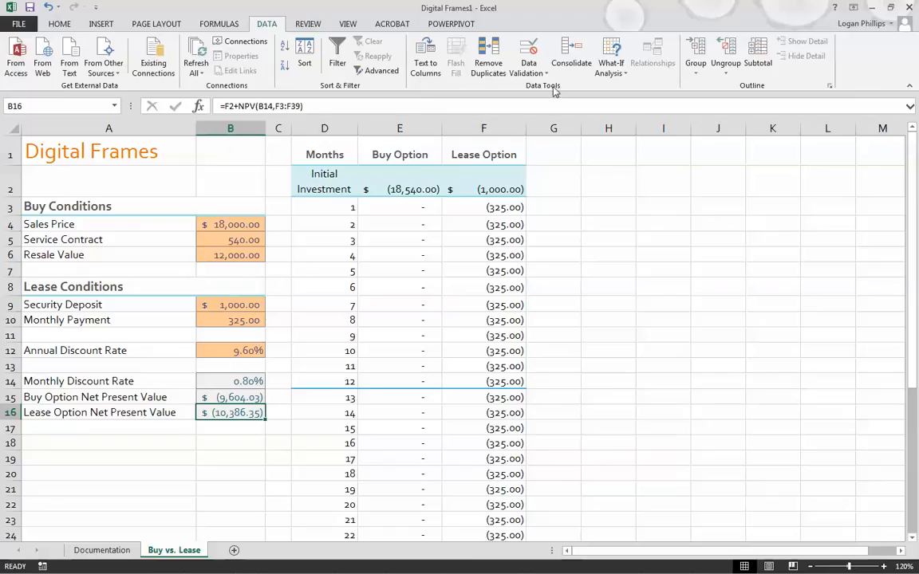
click(611, 66)
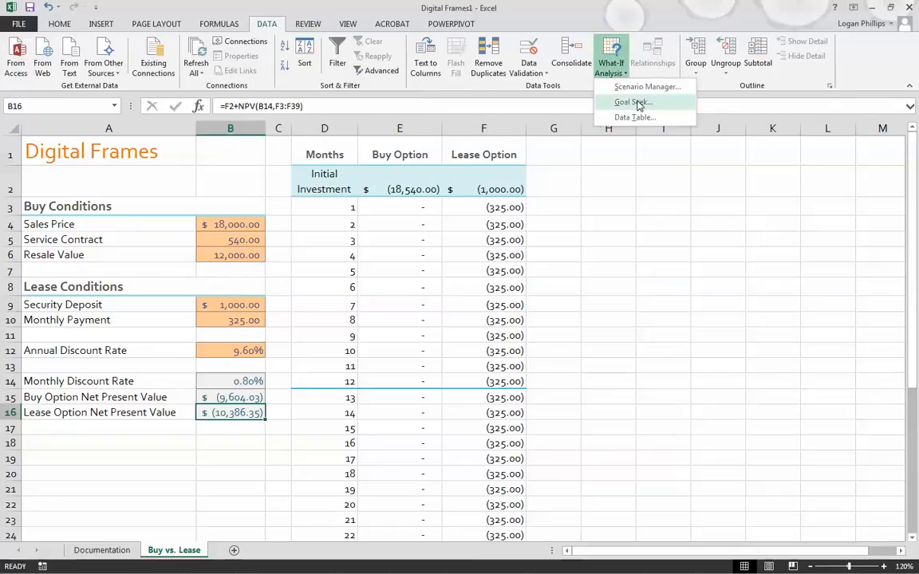
click(633, 103)
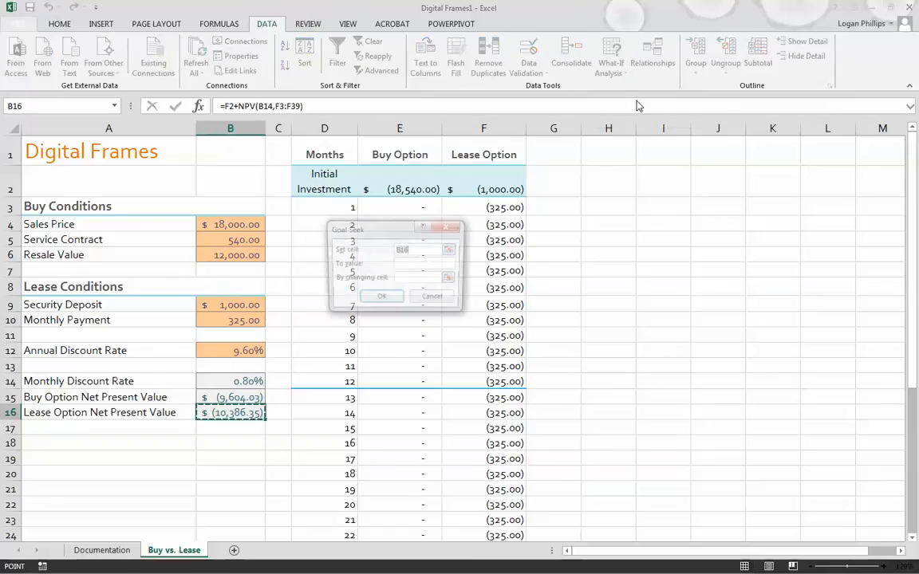
click(413, 264)
text(-9604.03)
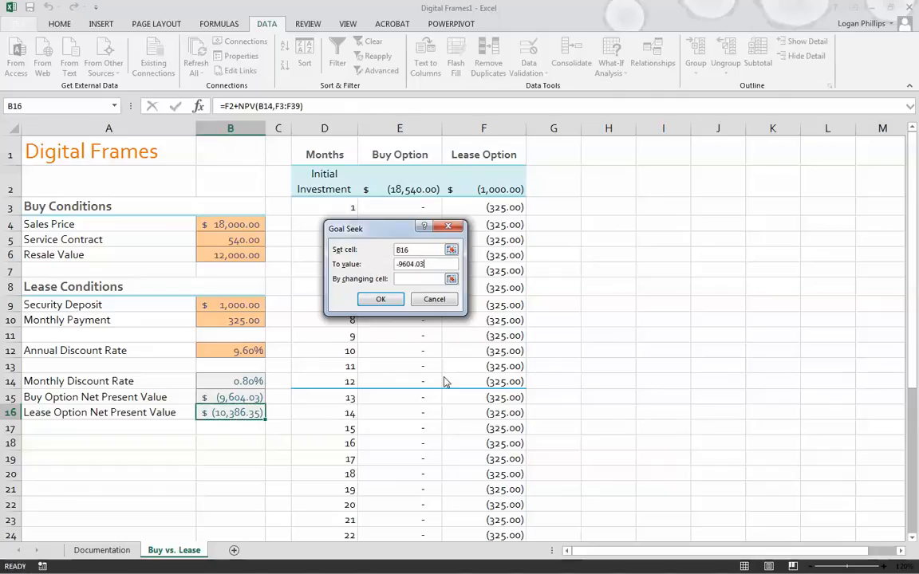
click(427, 280)
click(229, 321)
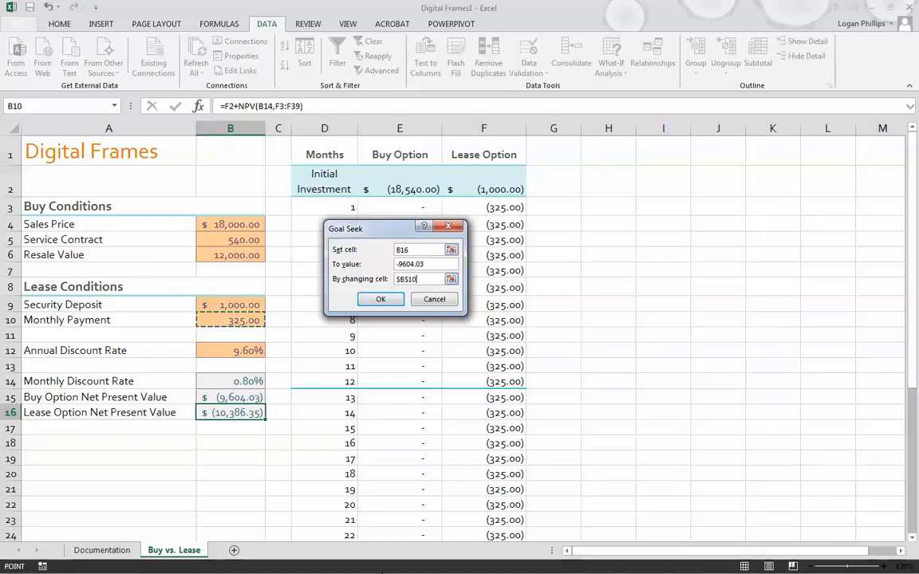
click(381, 300)
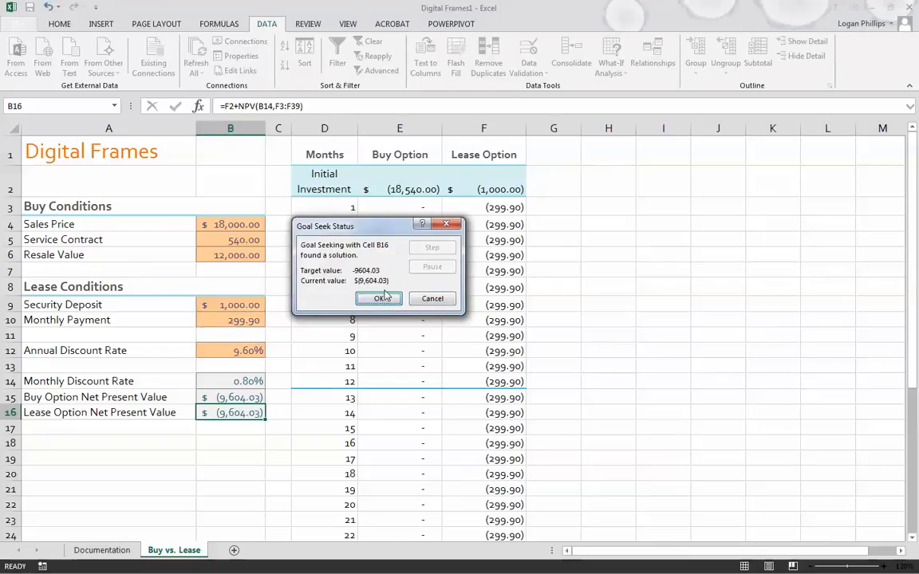
click(391, 301)
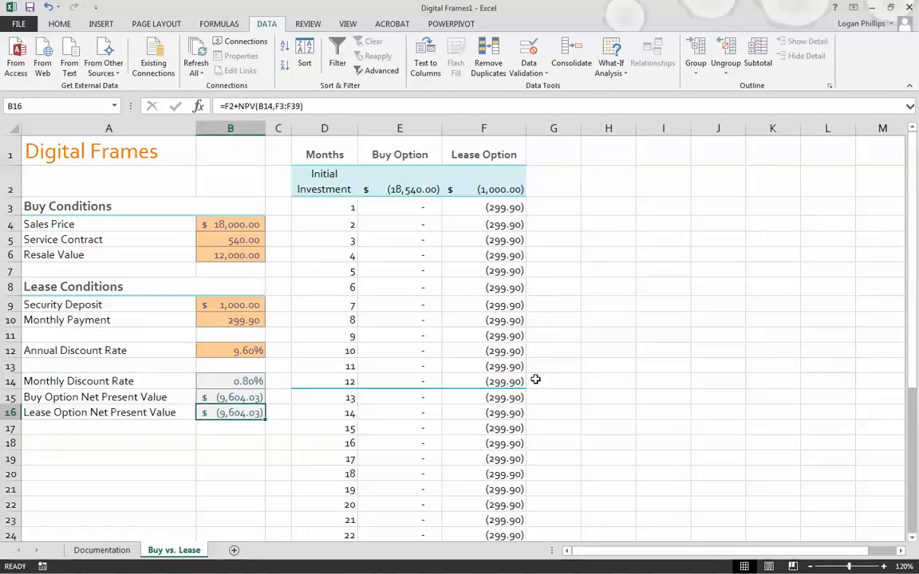
Save a copy of the workbook to the Desktop folder as Digital Frames2.0.
click(17, 23)
click(35, 151)
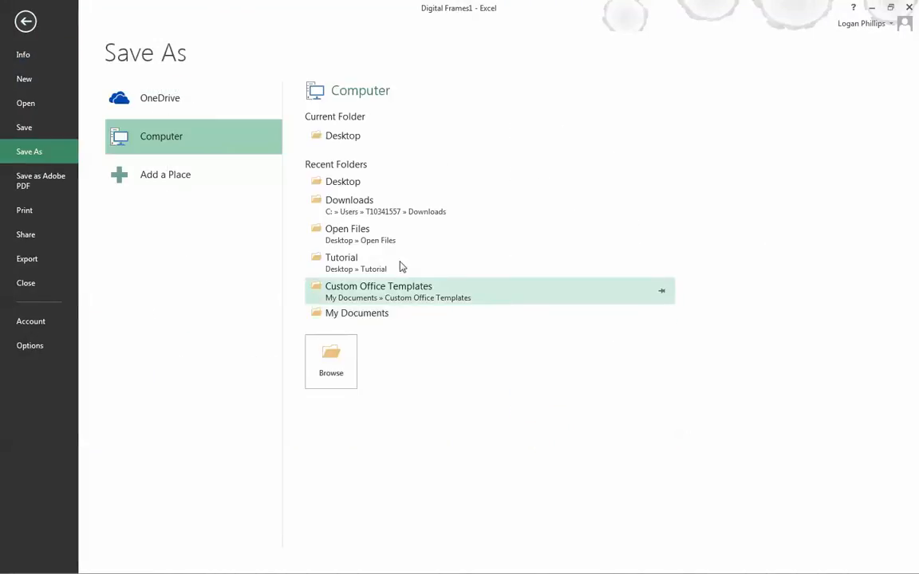
click(353, 183)
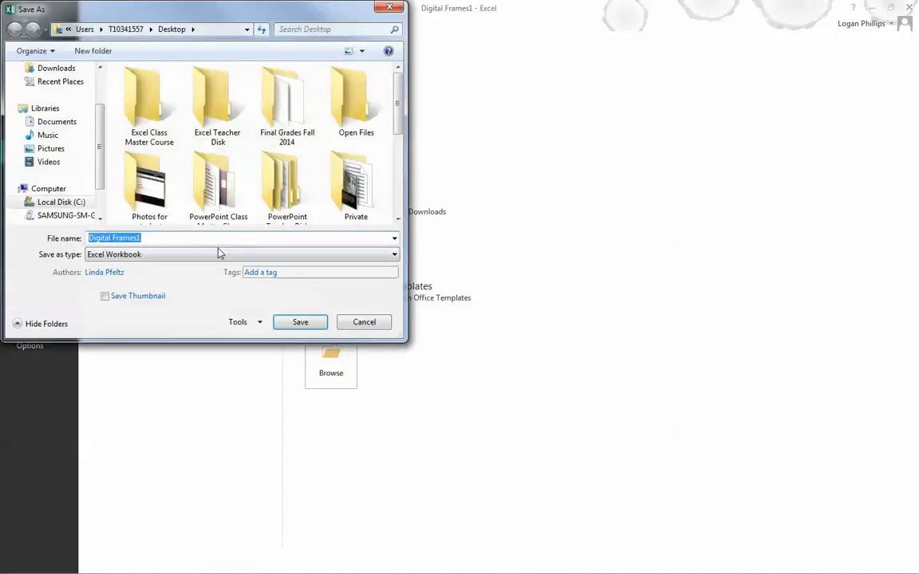
click(194, 241)
key(BackSpace)
text(2)
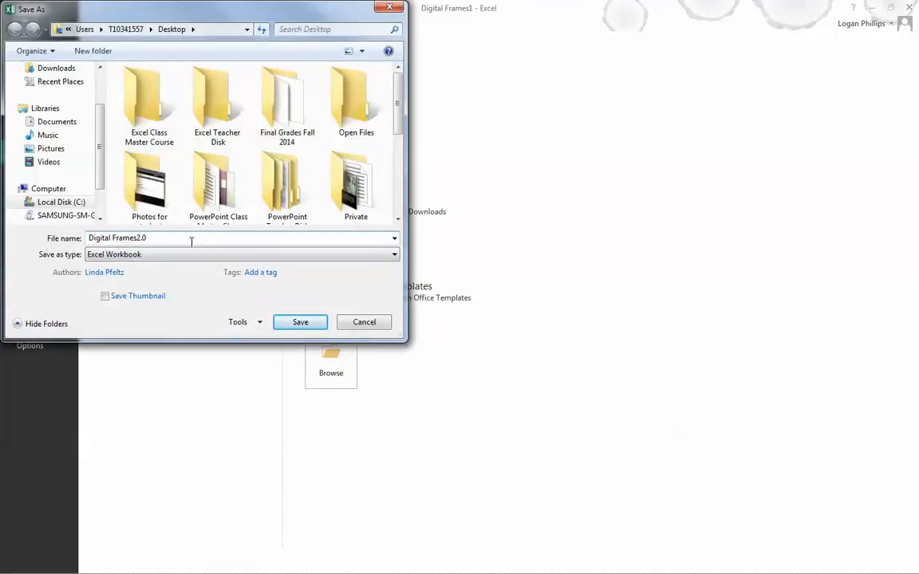
click(280, 320)
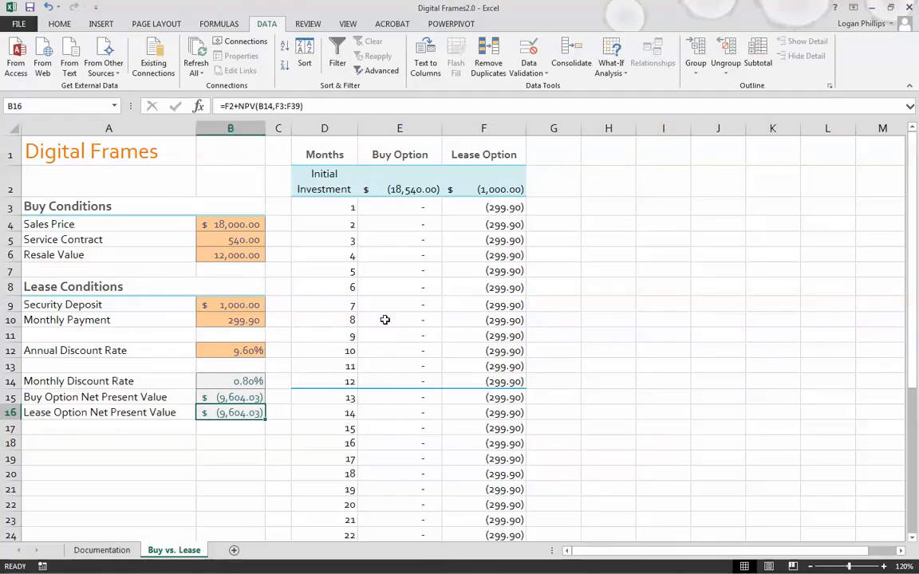
Set the lease Monthly Payment in cell B10 back to 325.
click(243, 381)
click(227, 344)
click(231, 320)
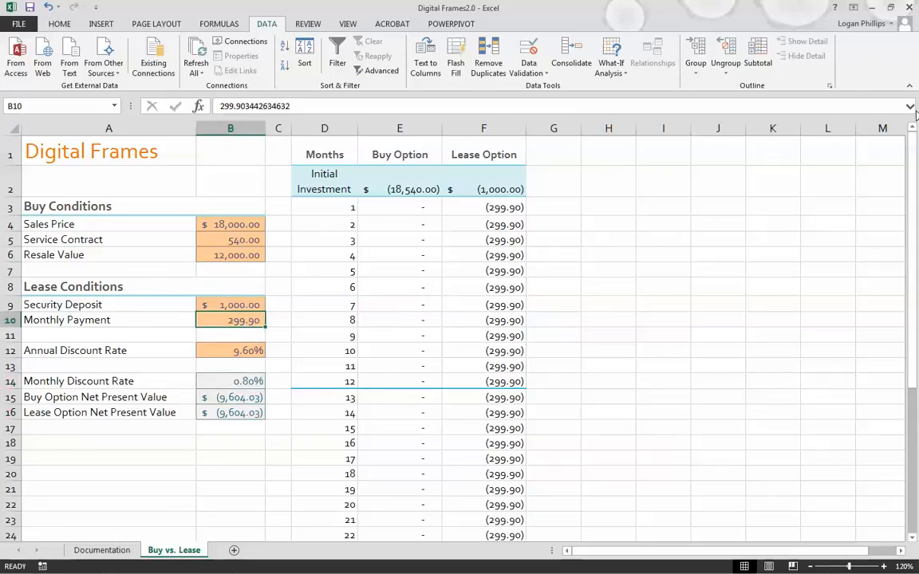
text(32)
key(Return)
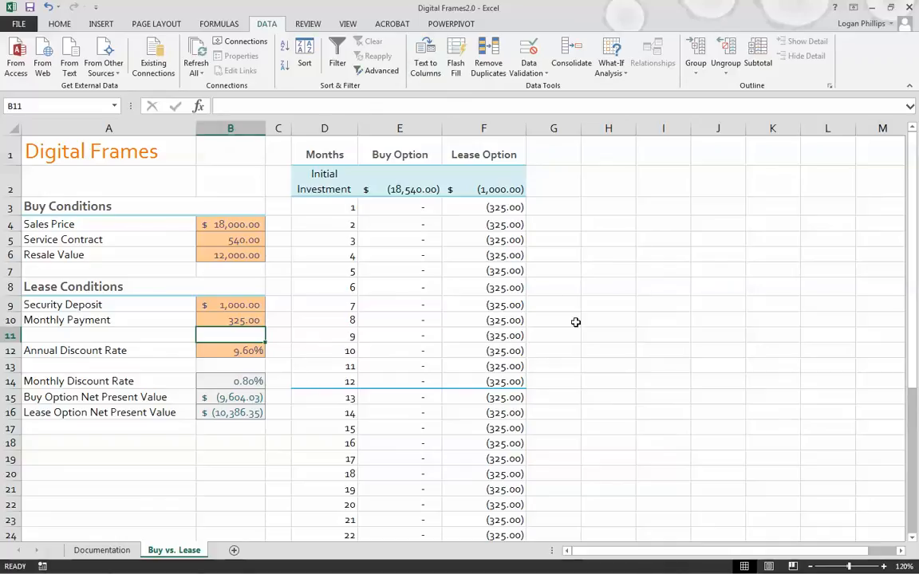
Inspect the Buy Option End of Contract entry in E39 and the references of the net present value formula in B15.
scroll(570, 323, down, 5)
click(414, 513)
scroll(437, 503, up, 5)
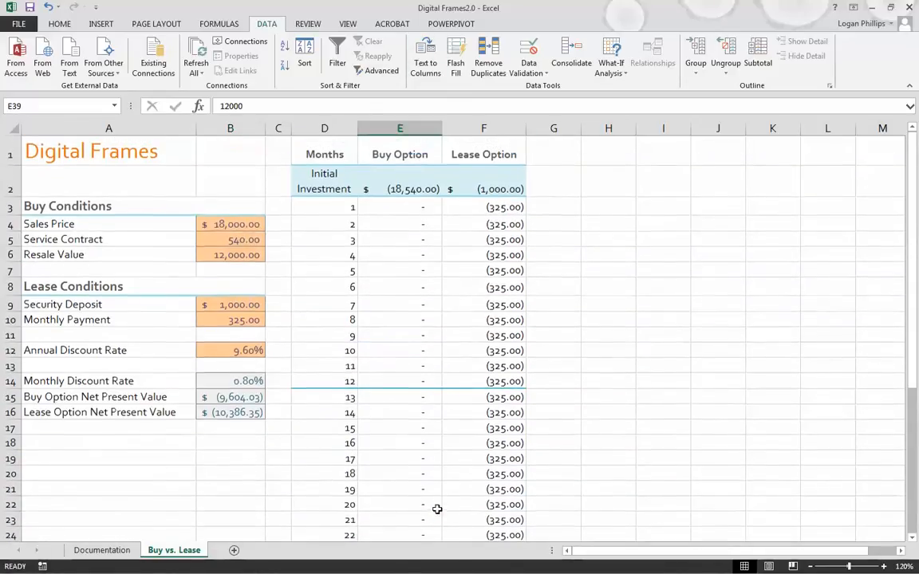
double_click(240, 397)
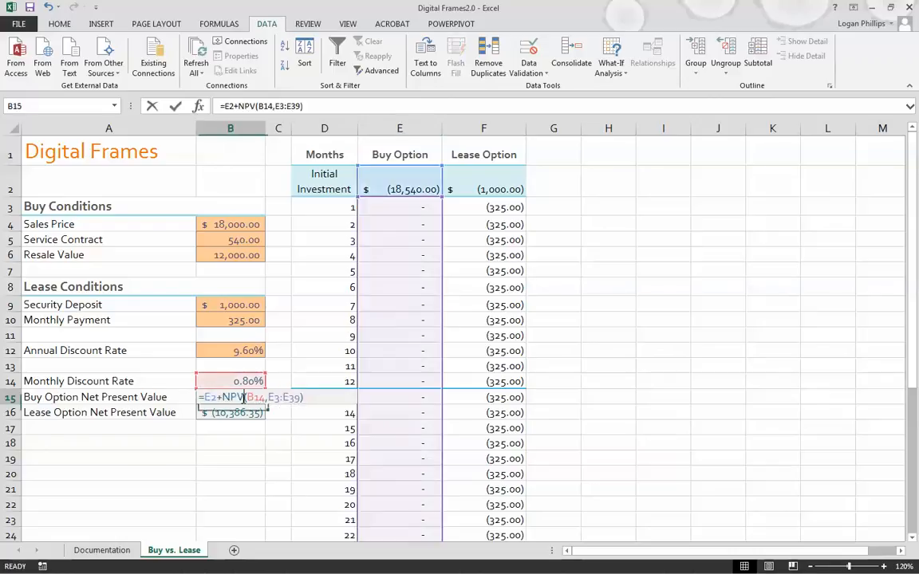
click(670, 504)
scroll(672, 513, down, 6)
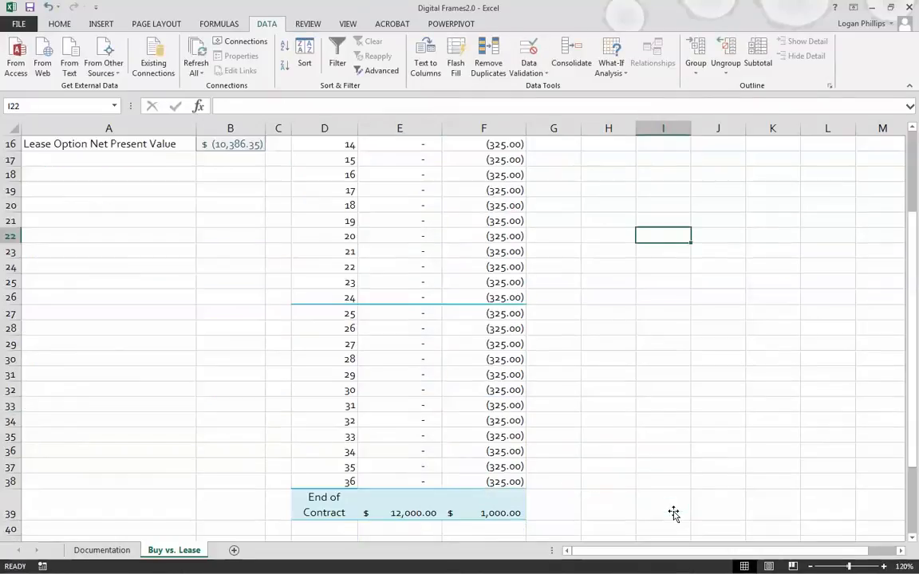
scroll(162, 443, up, 6)
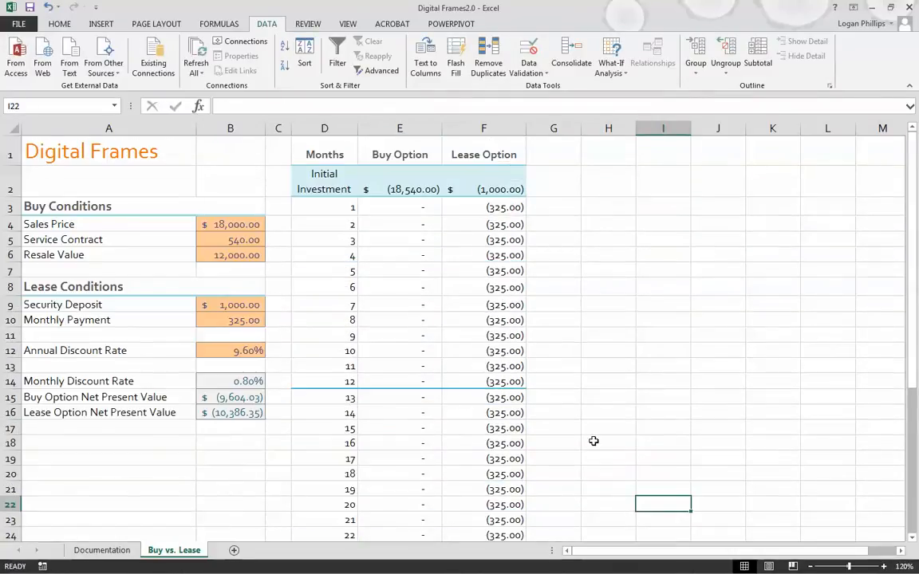
Undo the last edit on the Buy vs. Lease sheet.
key(ctrl+z)
click(728, 345)
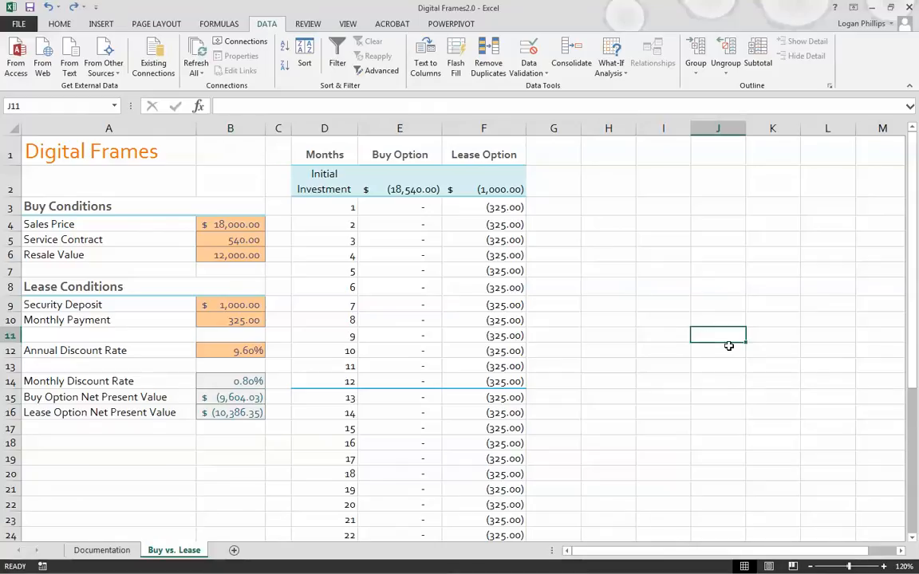
click(222, 503)
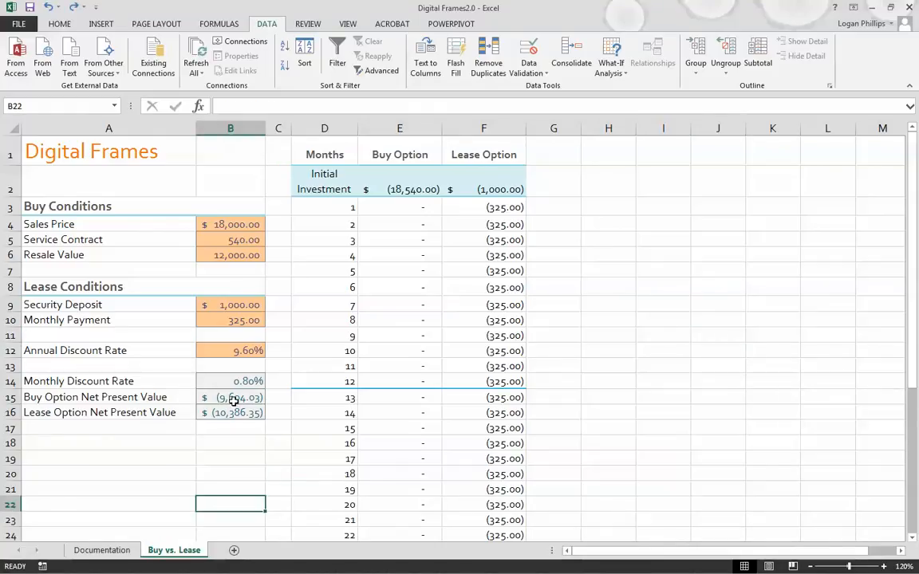
Run Goal Seek to bring the Buy Option Net Present Value in B15 to -10386.35 by changing the Resale Value in B6.
click(234, 398)
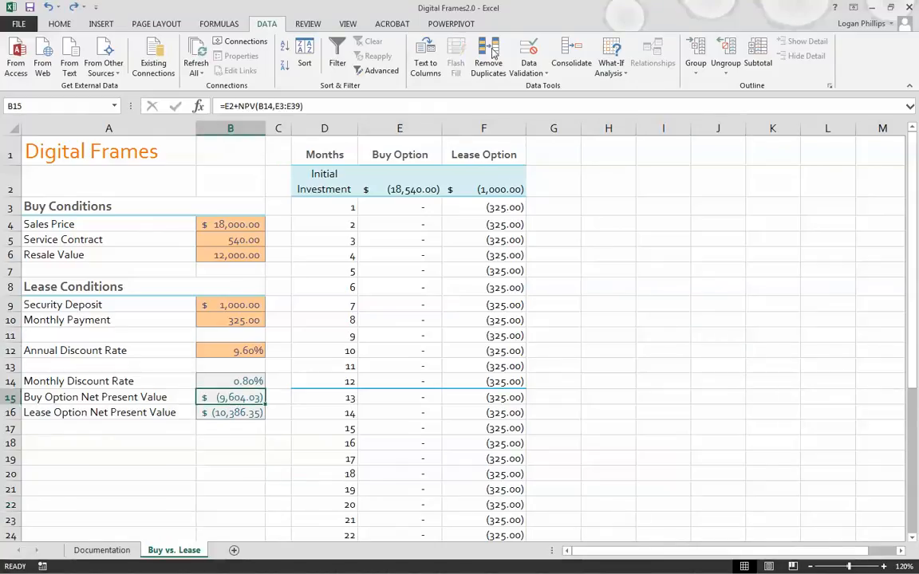
click(606, 70)
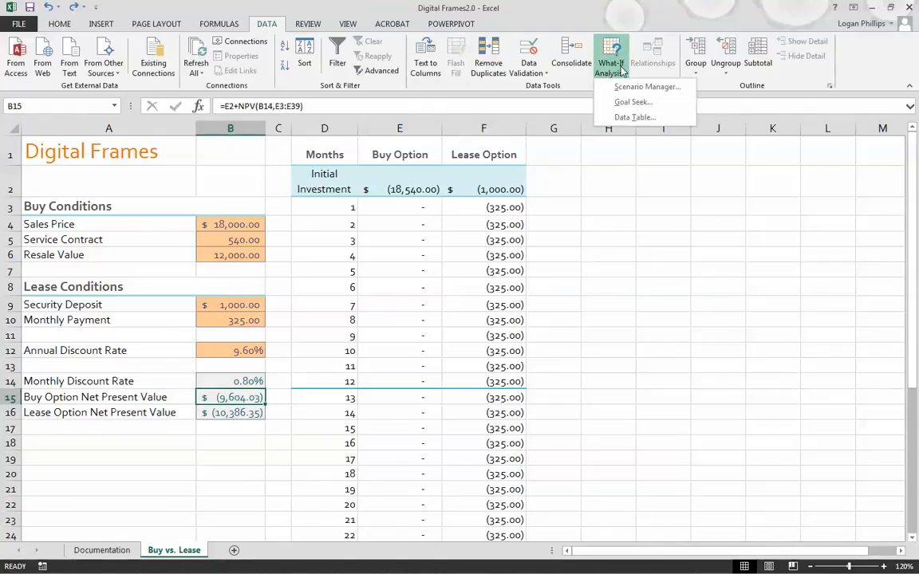
click(670, 104)
click(366, 256)
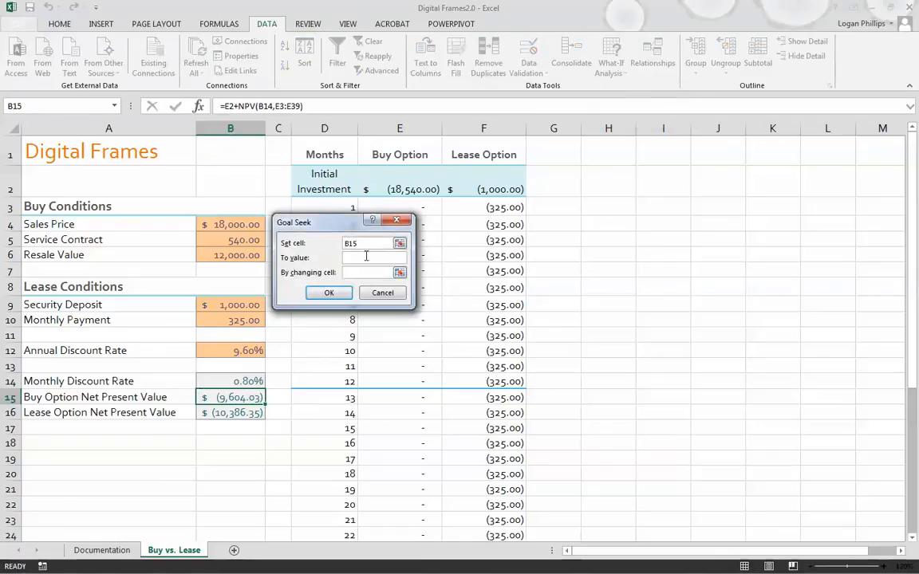
text(-10386.35)
click(364, 270)
click(231, 255)
click(344, 293)
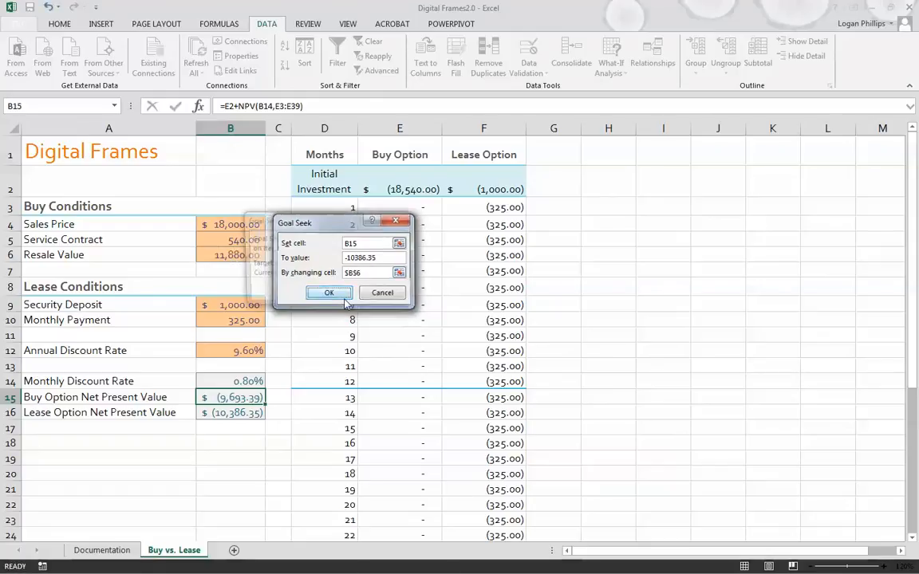
click(324, 292)
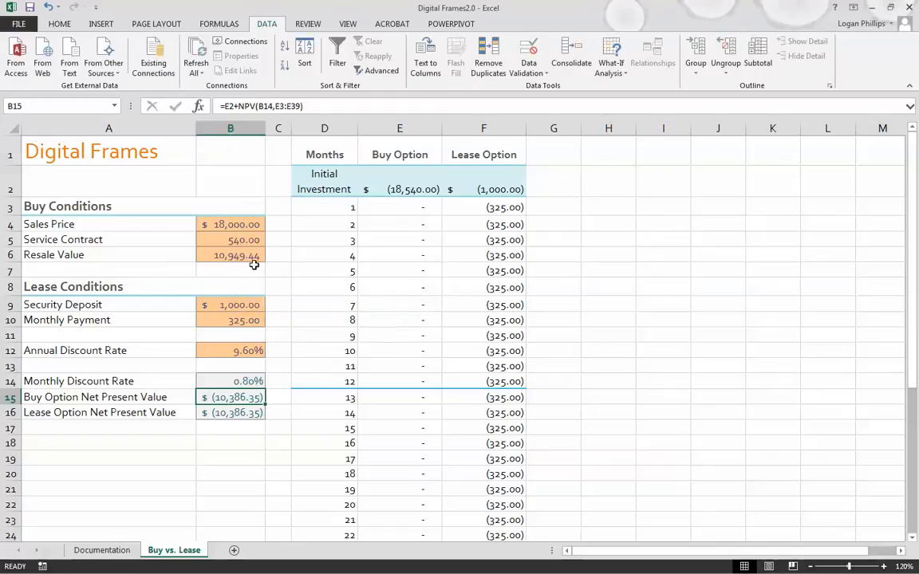
Review the solved Resale Value in B6, both net present values and the End of Contract amounts in row 39.
click(238, 256)
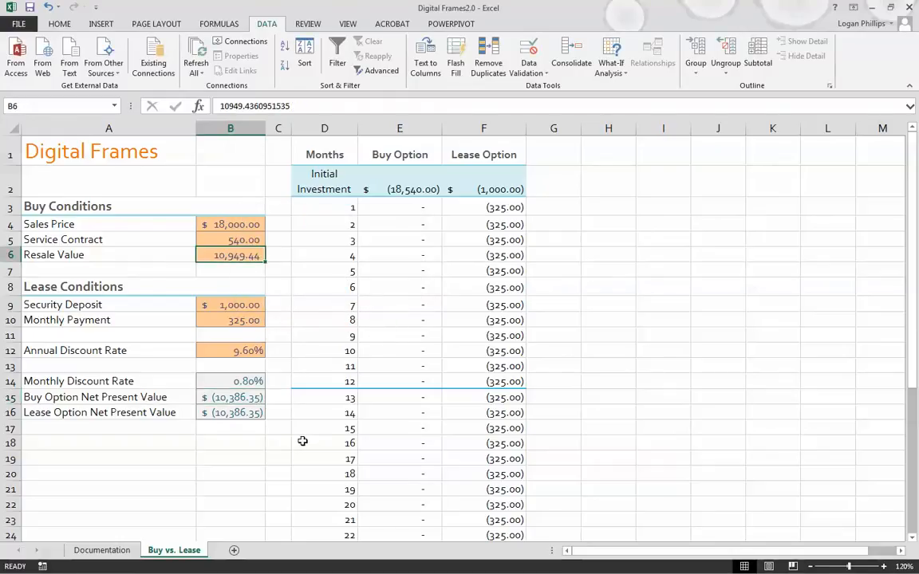
scroll(302, 441, down, 1)
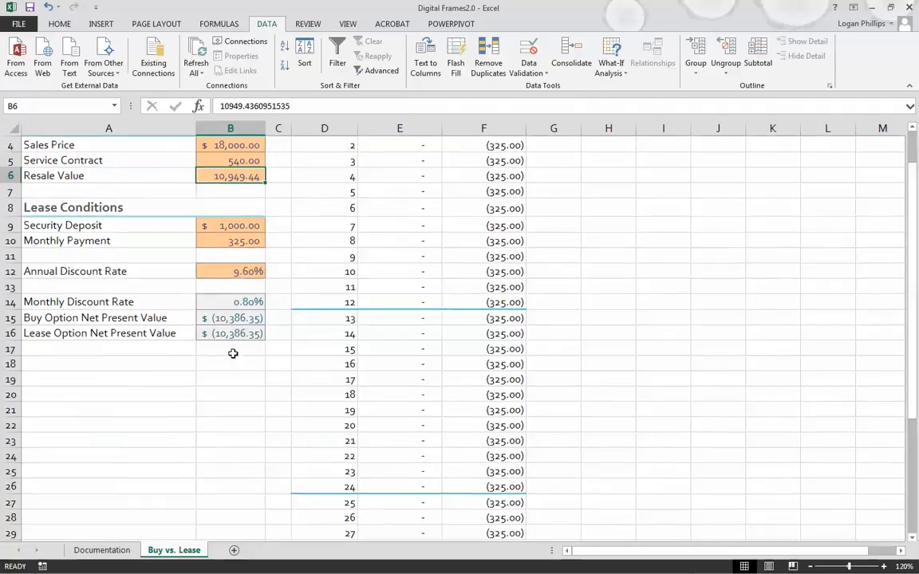
scroll(233, 354, up, 1)
scroll(431, 394, down, 6)
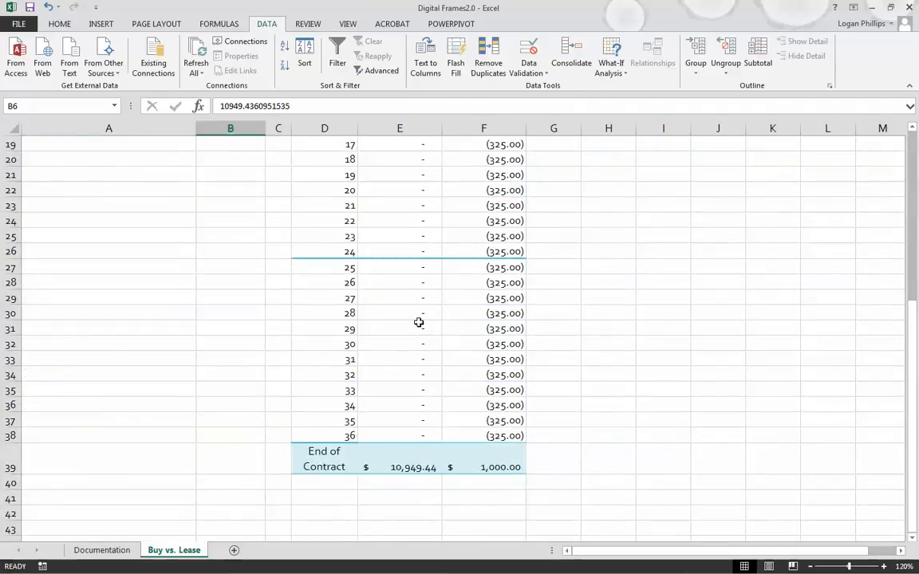
scroll(375, 461, up, 6)
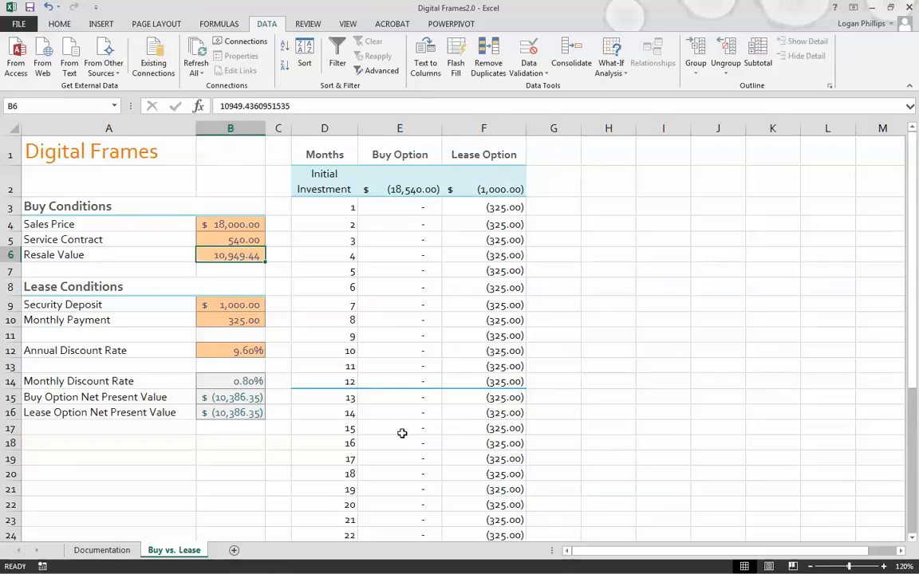
Close the Digital Frames2.0 workbook and return to the desktop.
click(14, 22)
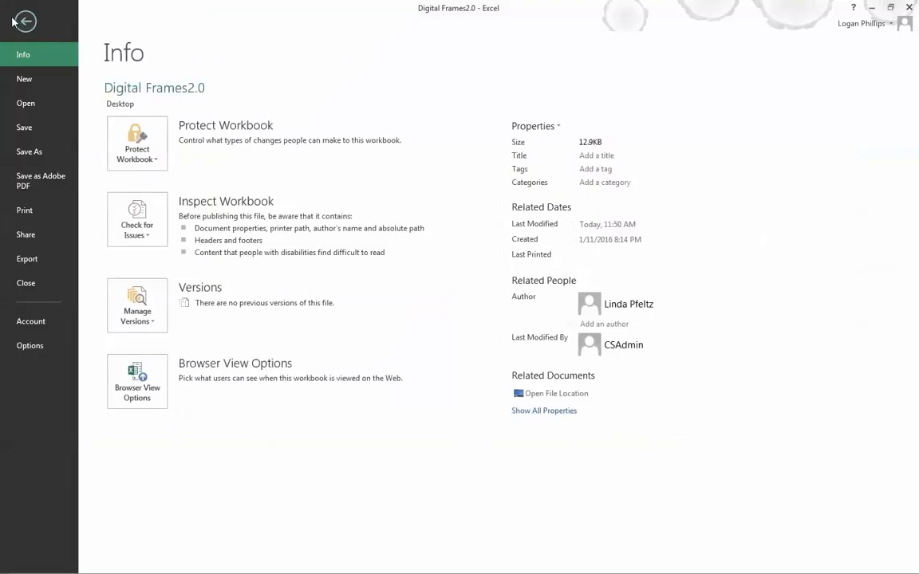
click(33, 151)
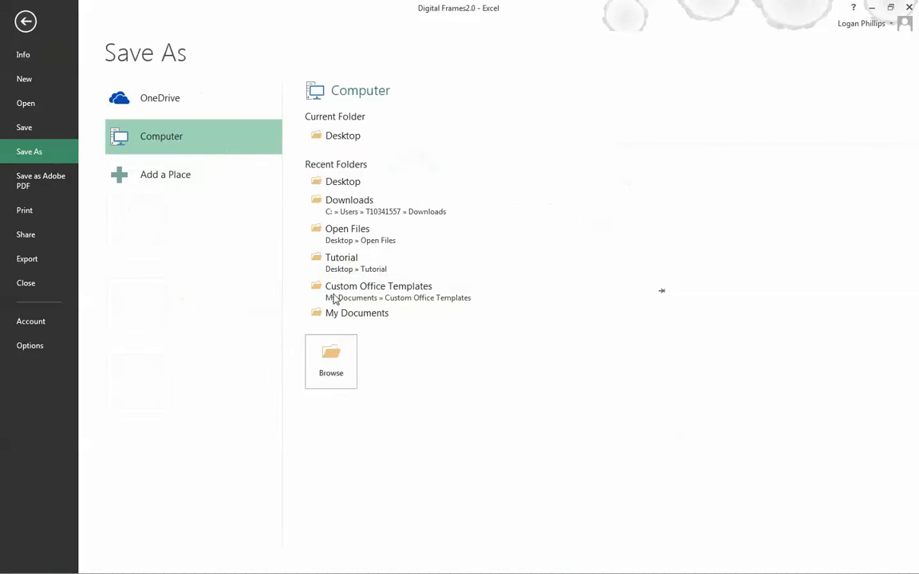
click(909, 7)
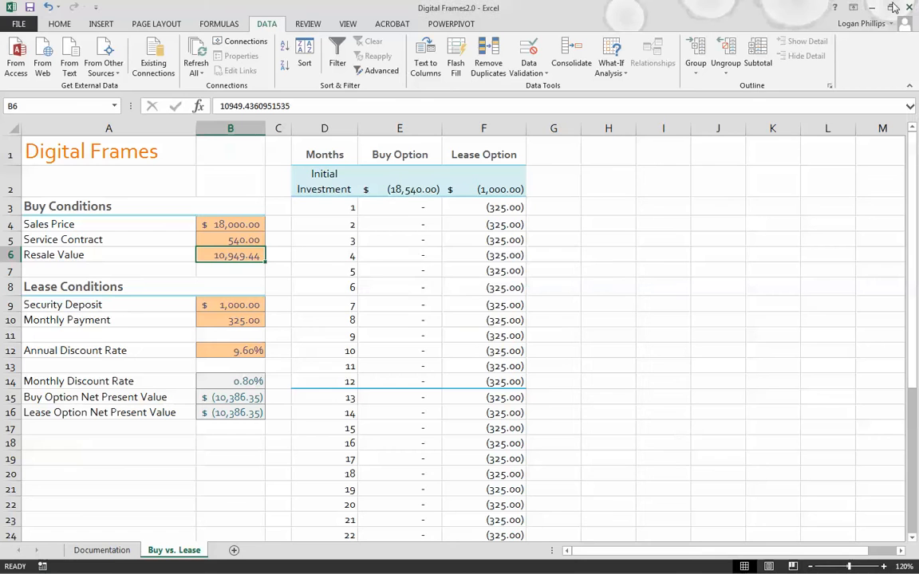
click(460, 308)
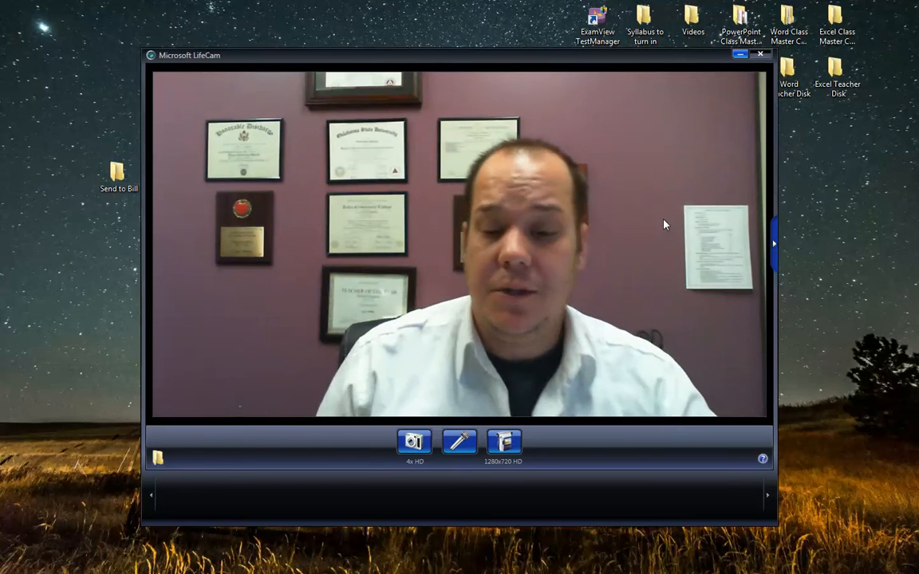